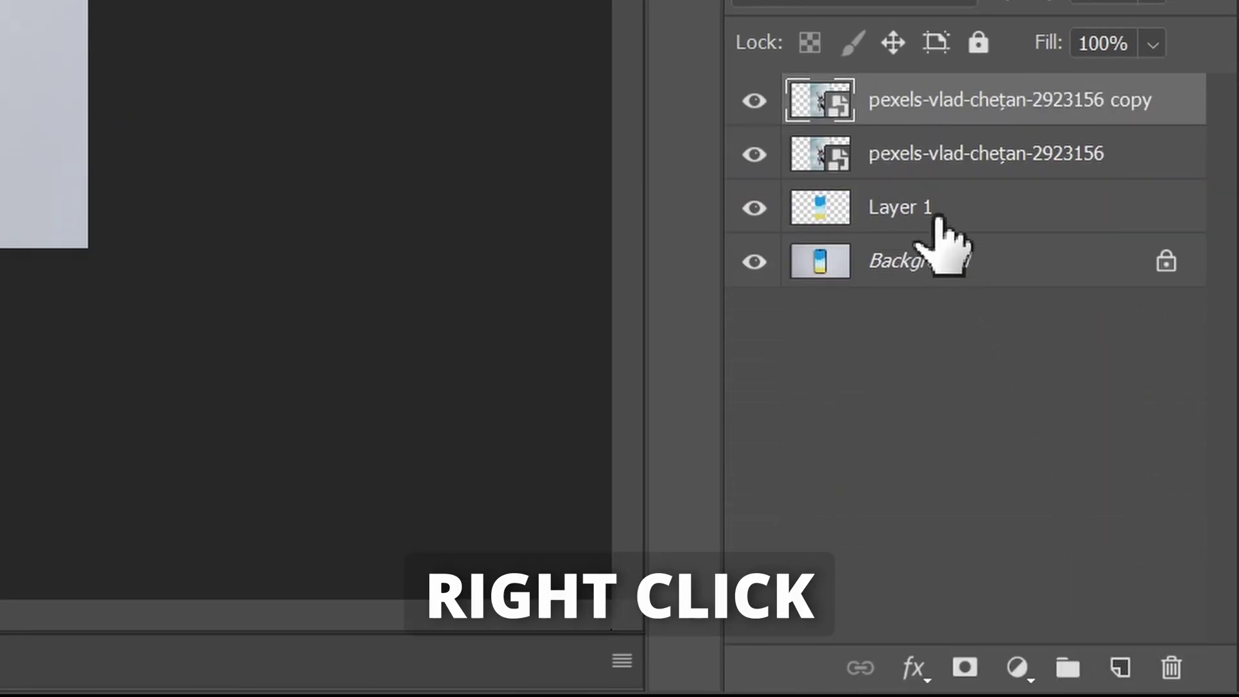
Clip the original photo layer beneath its copy to Layer 1, using a clipping mask
{"action": "right_click", "coordinate": [930, 156]}
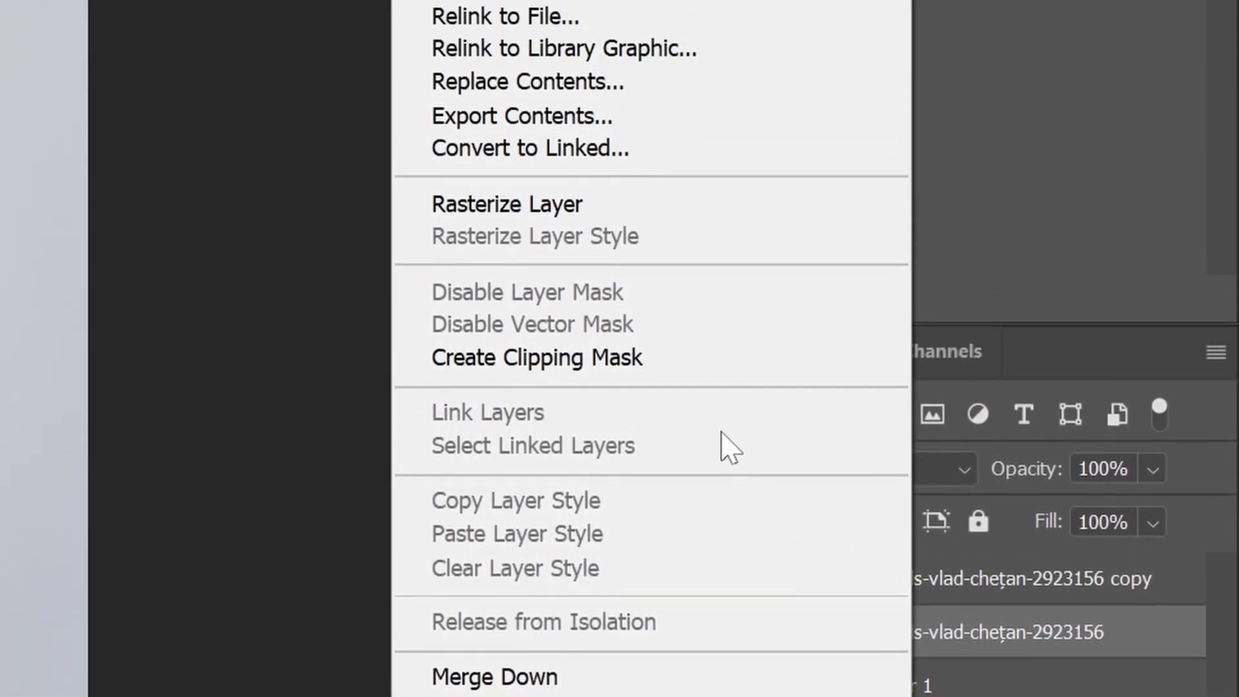
{"action": "left_click", "coordinate": [644, 360]}
Select the subject on the photo's copy layer and mask that layer so only the subject shows
{"action": "left_click", "coordinate": [904, 579]}
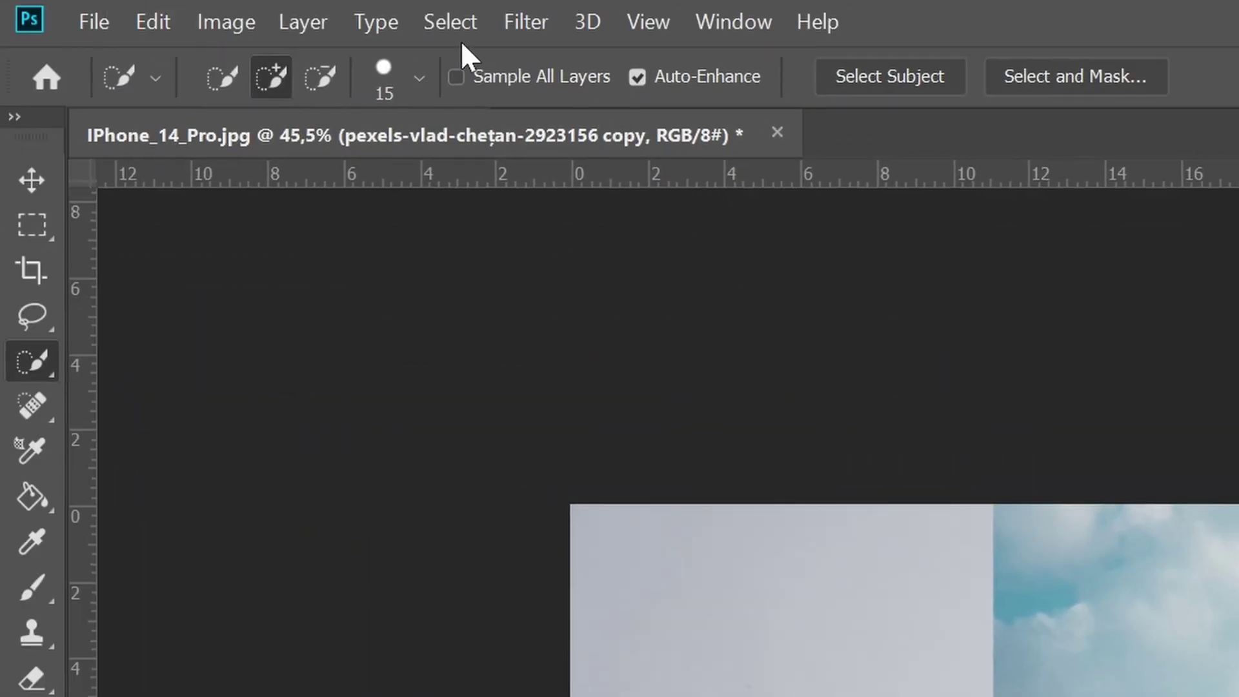
{"action": "left_click", "coordinate": [450, 22]}
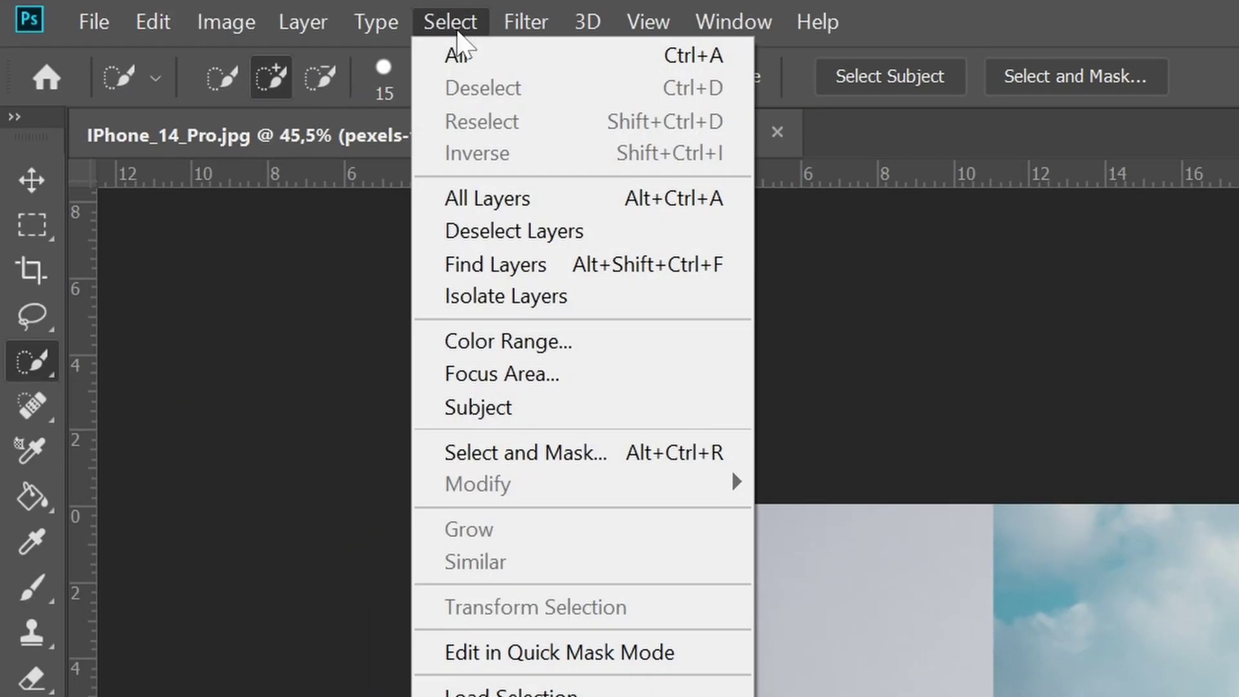
{"action": "left_click", "coordinate": [478, 402]}
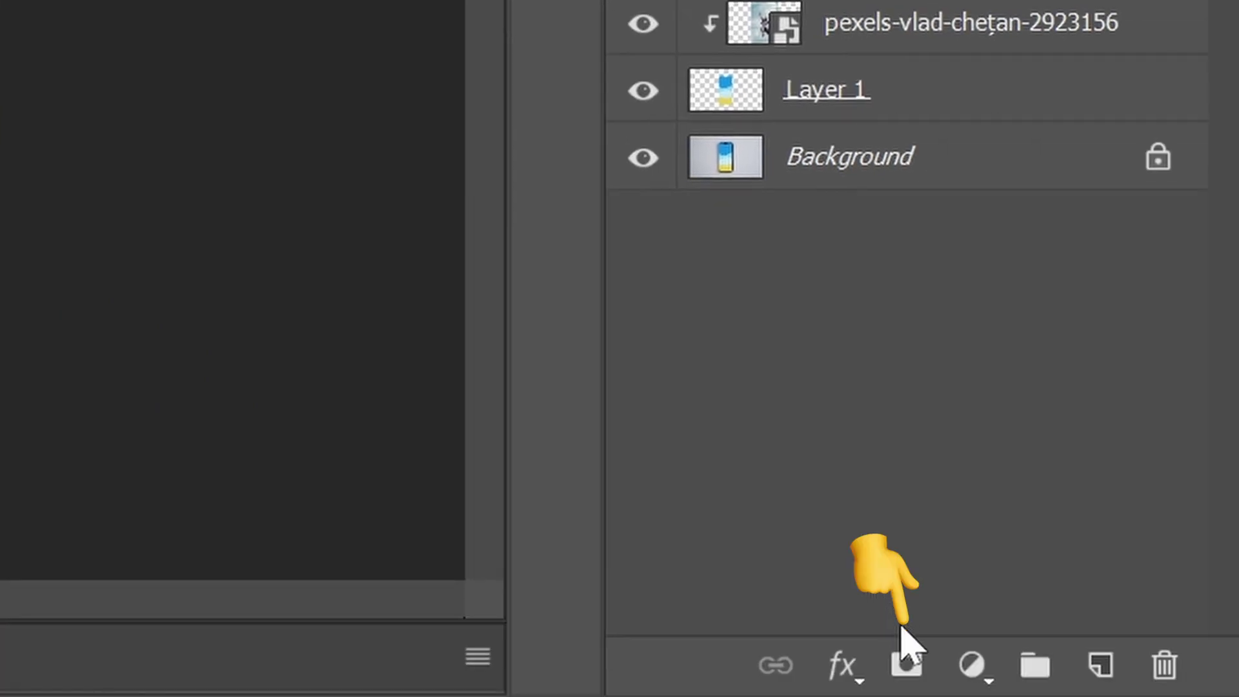
{"action": "left_click", "coordinate": [903, 665]}
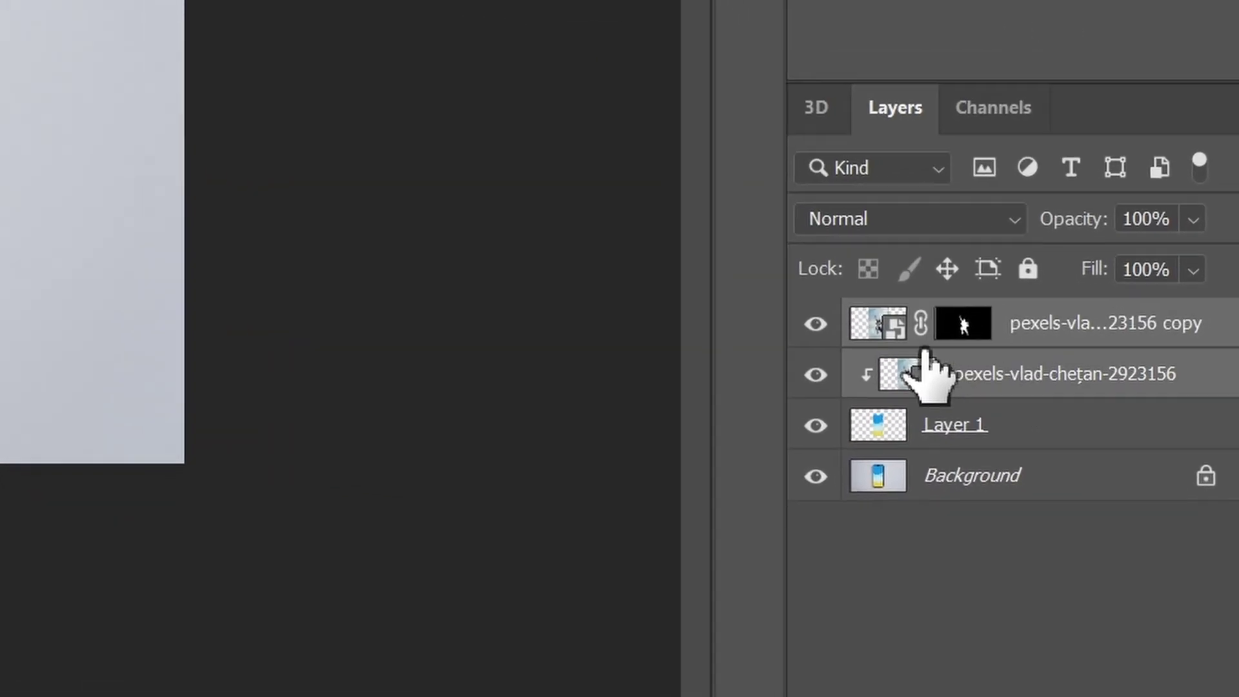
Free-transform the masked copy and the clipped photo layer together to adjust their placement on the phone
{"action": "key", "text": "ctrl+t"}
{"action": "left_click_drag", "start_coordinate": [629, 370], "coordinate": [649, 337]}
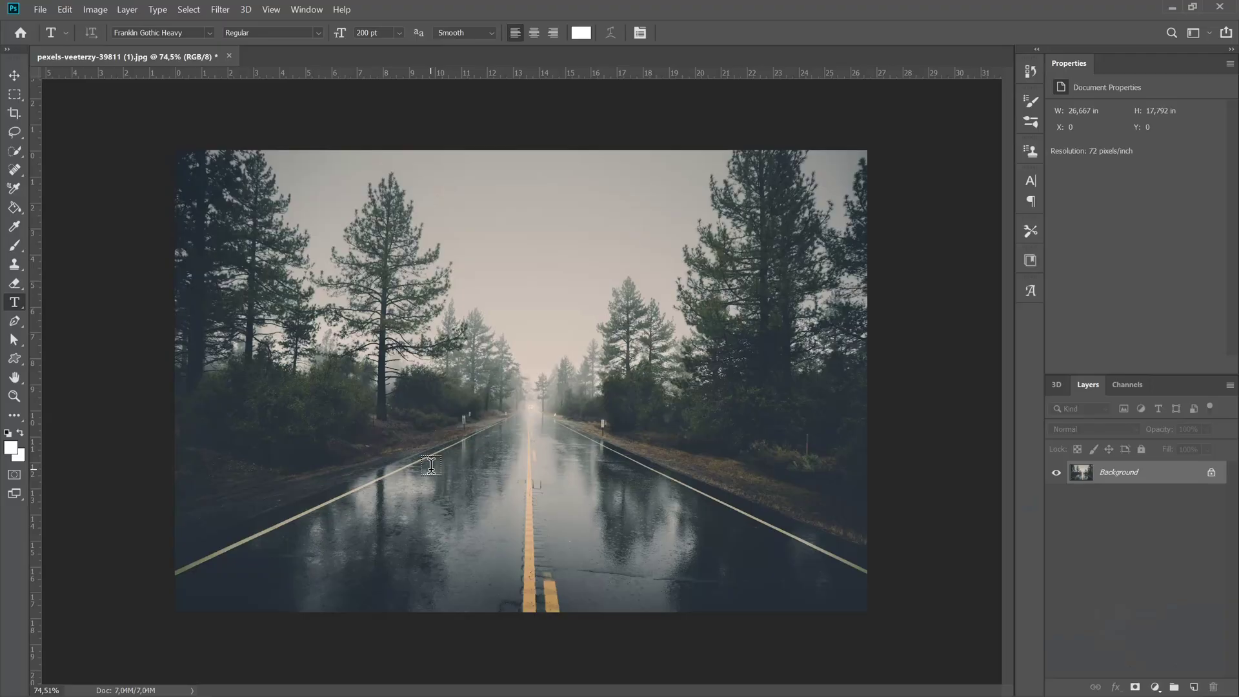
Add white "ST OP" text in Franklin Gothic Heavy, 200 pt, over the road, leaving a gap for the center line
{"action": "left_click", "coordinate": [431, 465]}
{"action": "type", "text": "ST OP"}
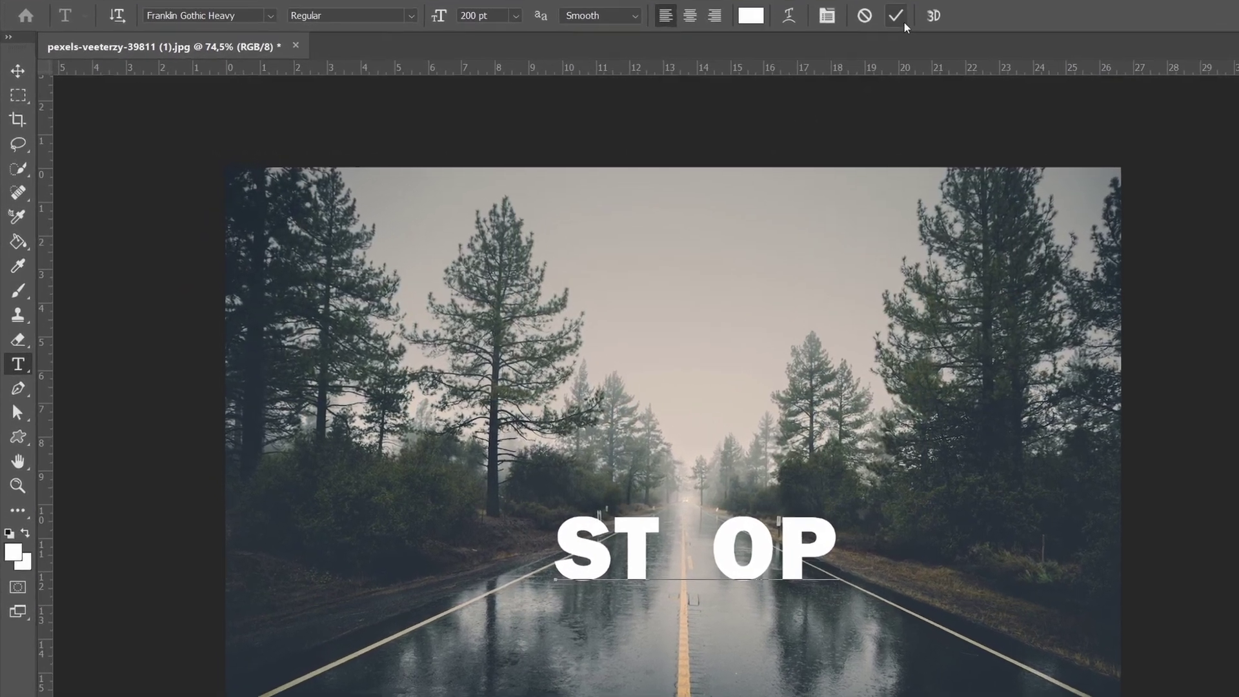
{"action": "left_click", "coordinate": [693, 33]}
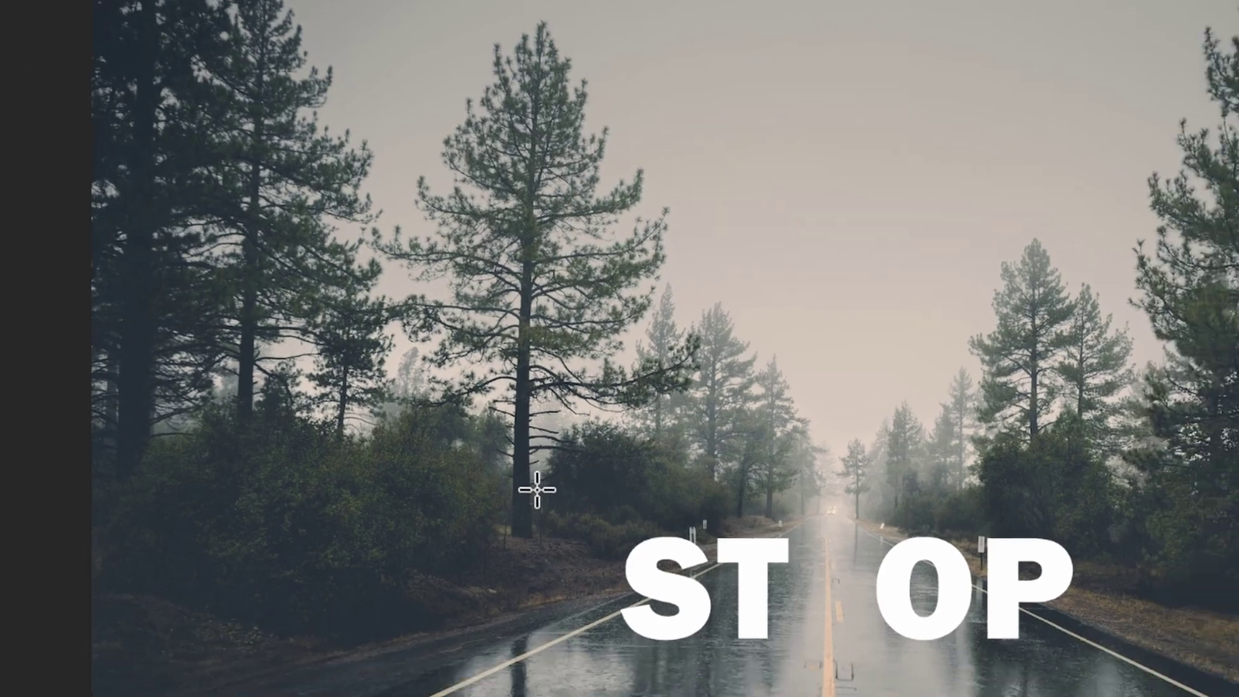
Copy a rectangular selection around the "ST OP" text to the clipboard and clear the selection
{"action": "left_click_drag", "start_coordinate": [341, 316], "coordinate": [876, 509]}
{"action": "key", "text": "ctrl+c"}
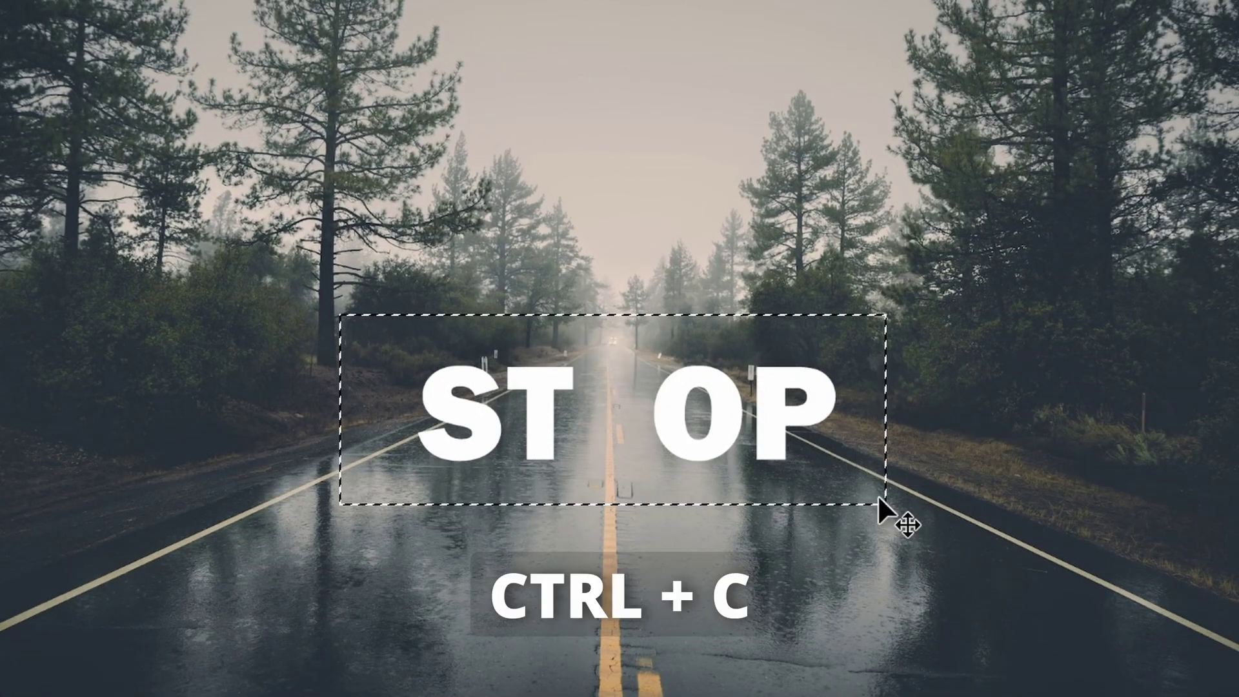
{"action": "right_click", "coordinate": [667, 417]}
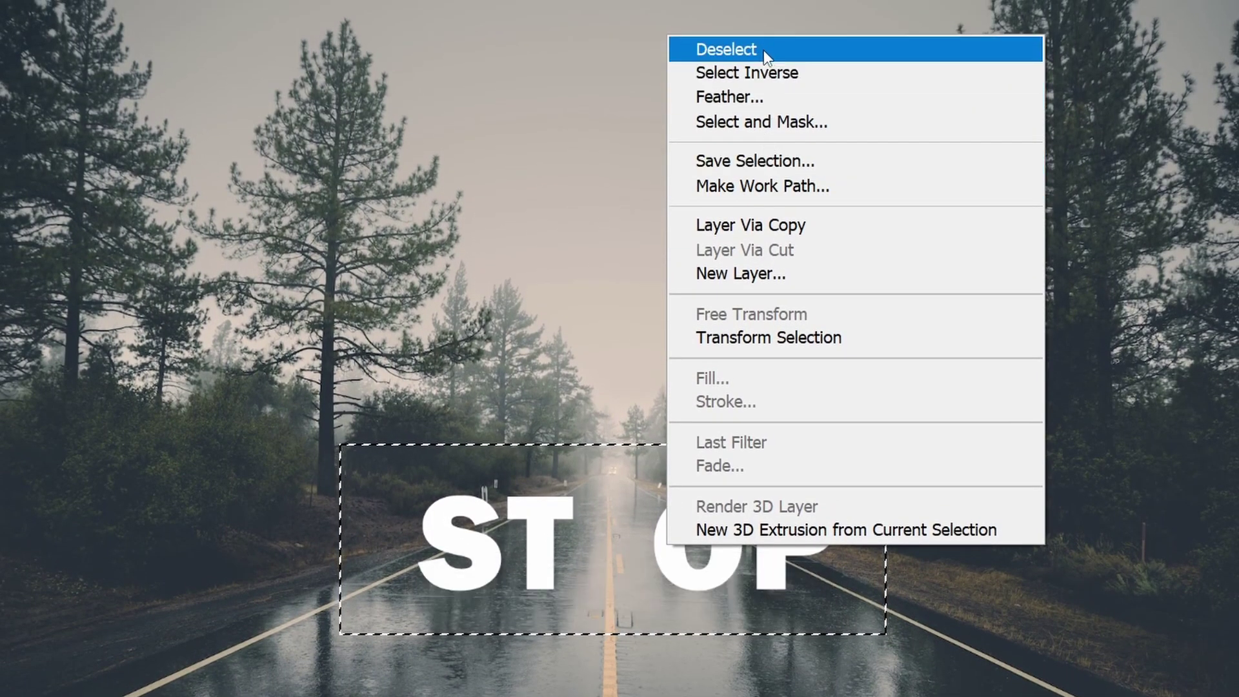
{"action": "left_click", "coordinate": [764, 46]}
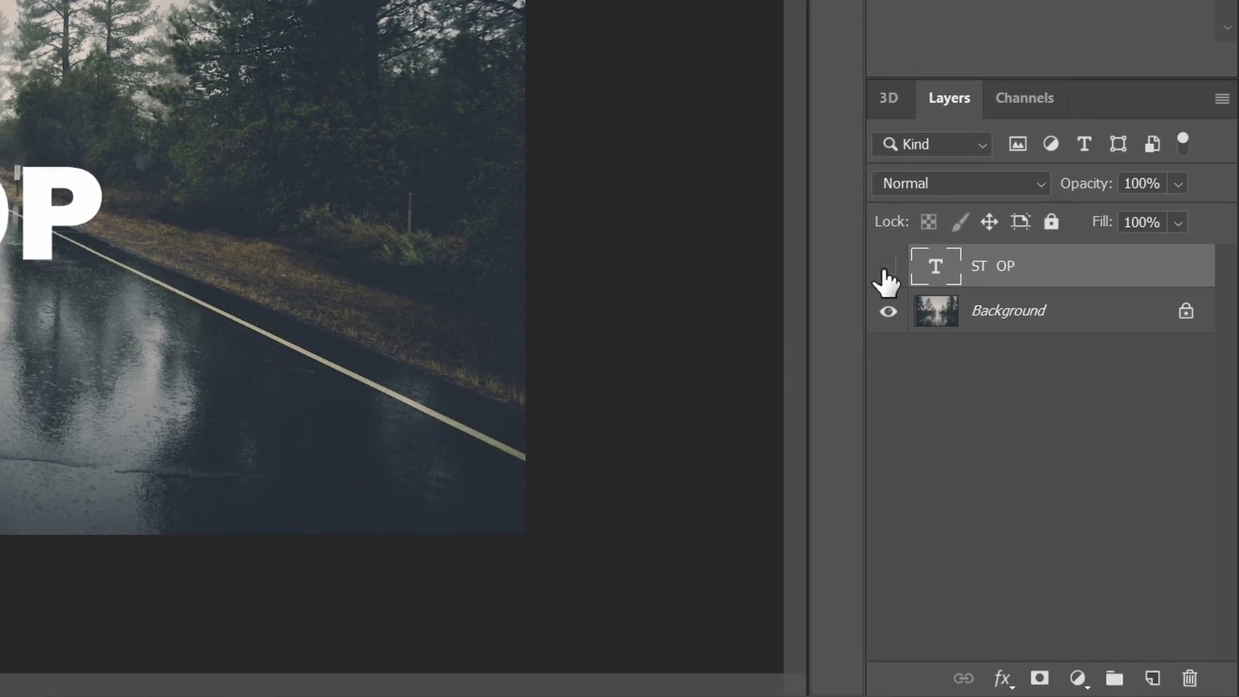
Create an empty layer above the hidden text and fit a Vanishing Point perspective plane to the road surface
{"action": "left_click", "coordinate": [1153, 677]}
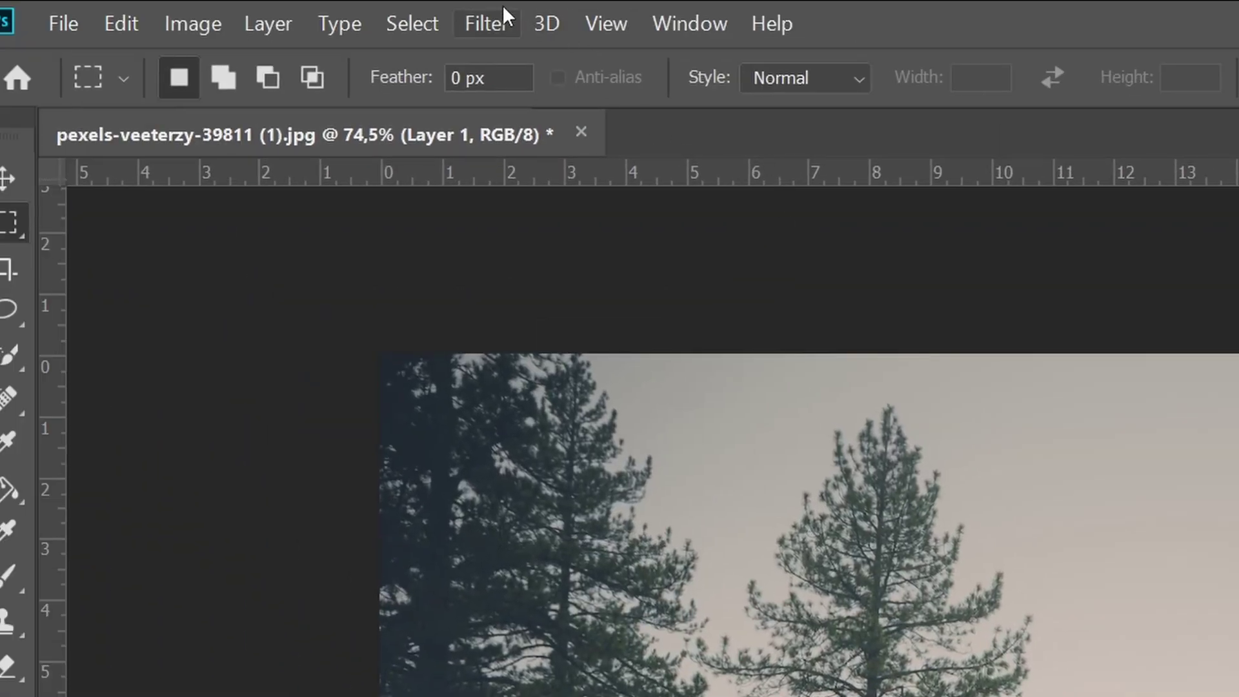
{"action": "left_click", "coordinate": [505, 16]}
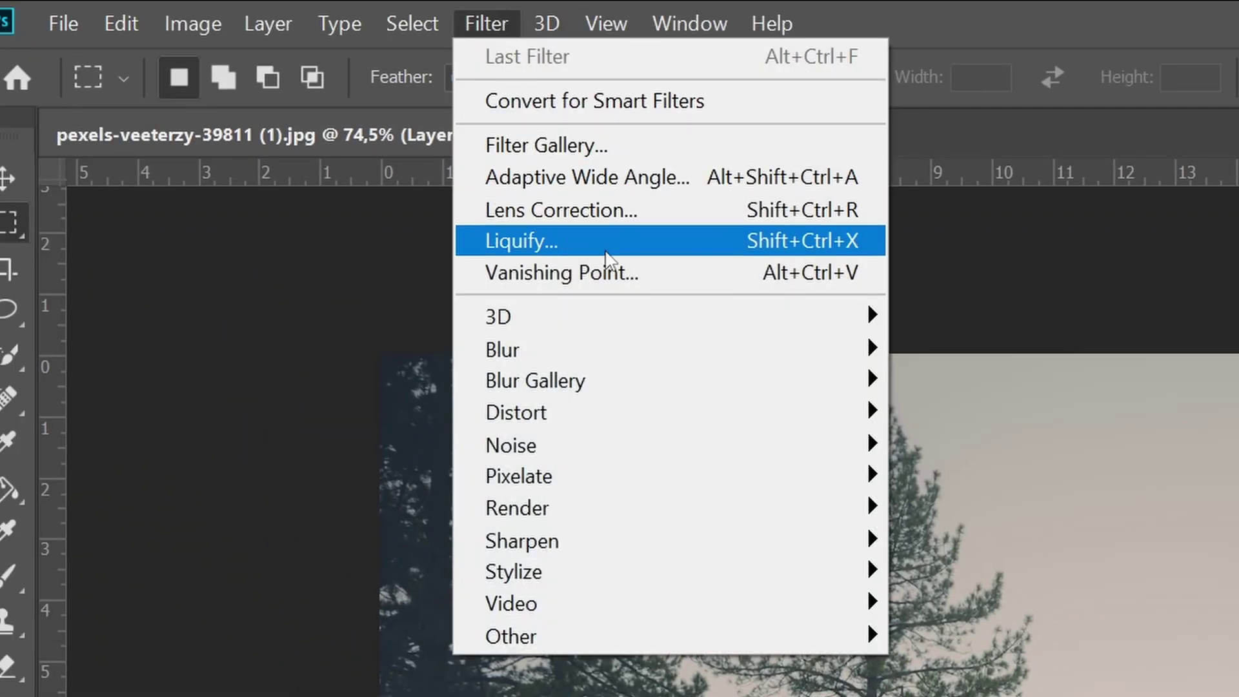
{"action": "left_click", "coordinate": [606, 281]}
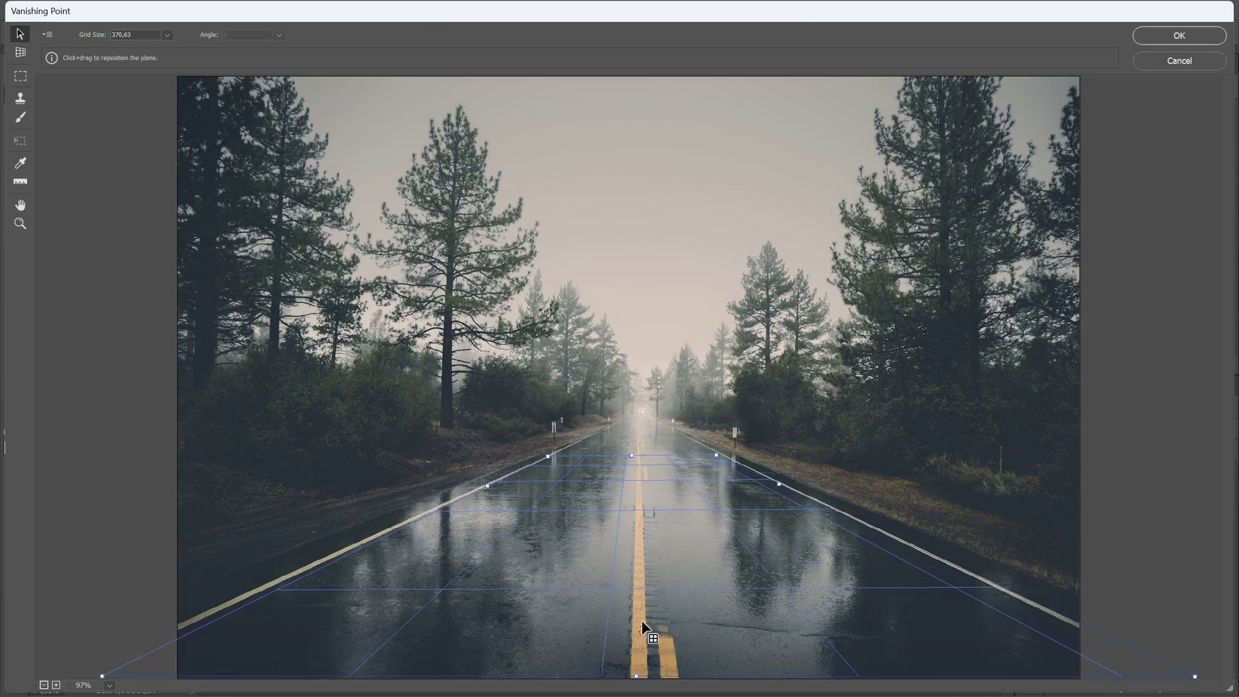
{"action": "left_click_drag", "start_coordinate": [671, 432], "coordinate": [673, 430]}
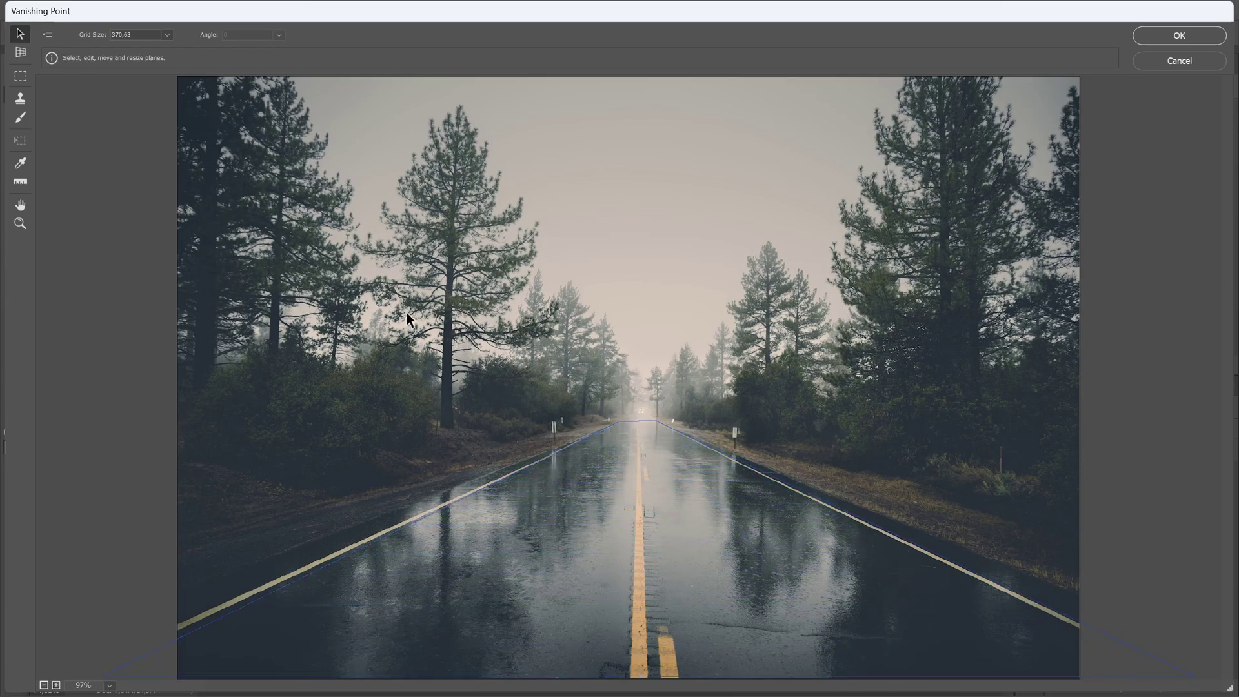
Paste the text into Vanishing Point, scale and position it on the near road around the center line, and apply the filter
{"action": "key", "text": "ctrl+v"}
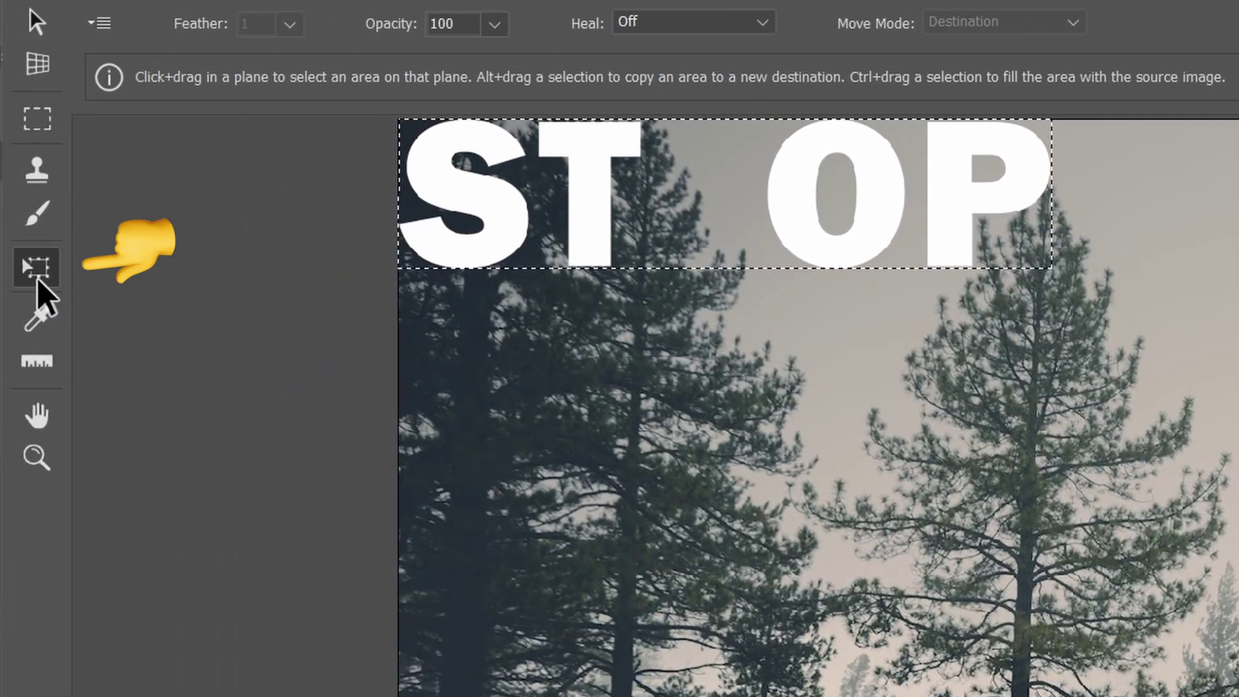
{"action": "left_click", "coordinate": [37, 277]}
{"action": "left_click_drag", "start_coordinate": [1055, 276], "coordinate": [563, 173]}
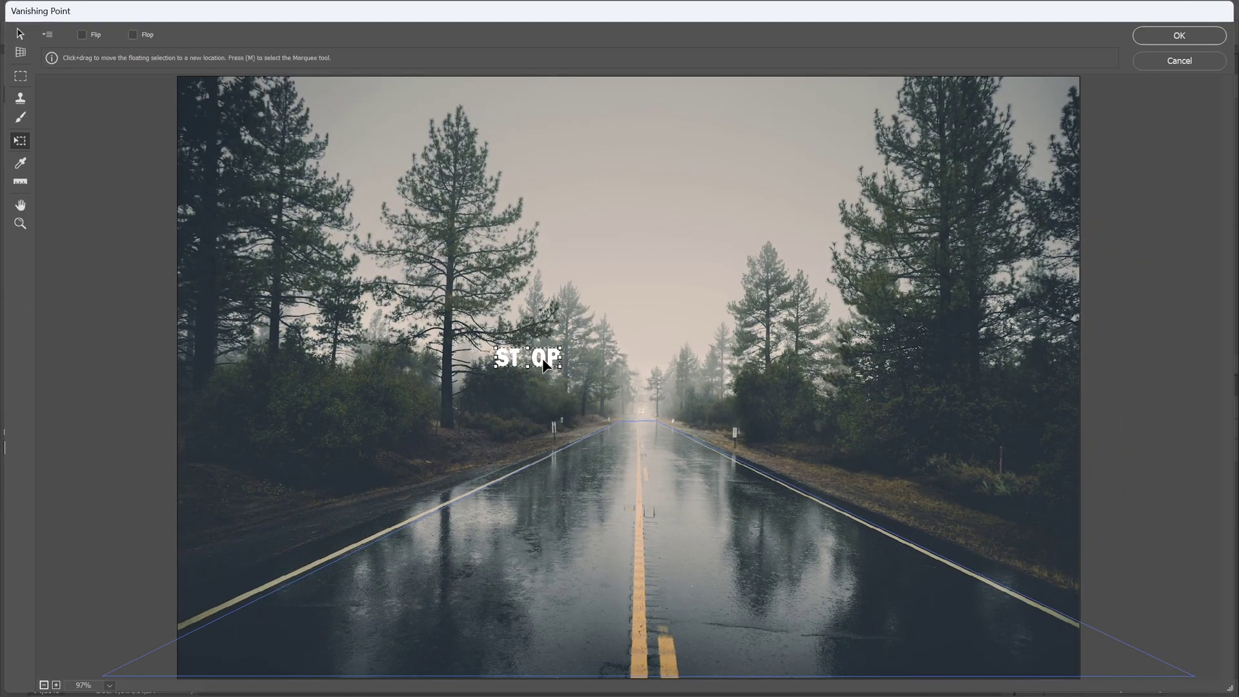
{"action": "left_click_drag", "start_coordinate": [544, 366], "coordinate": [668, 623]}
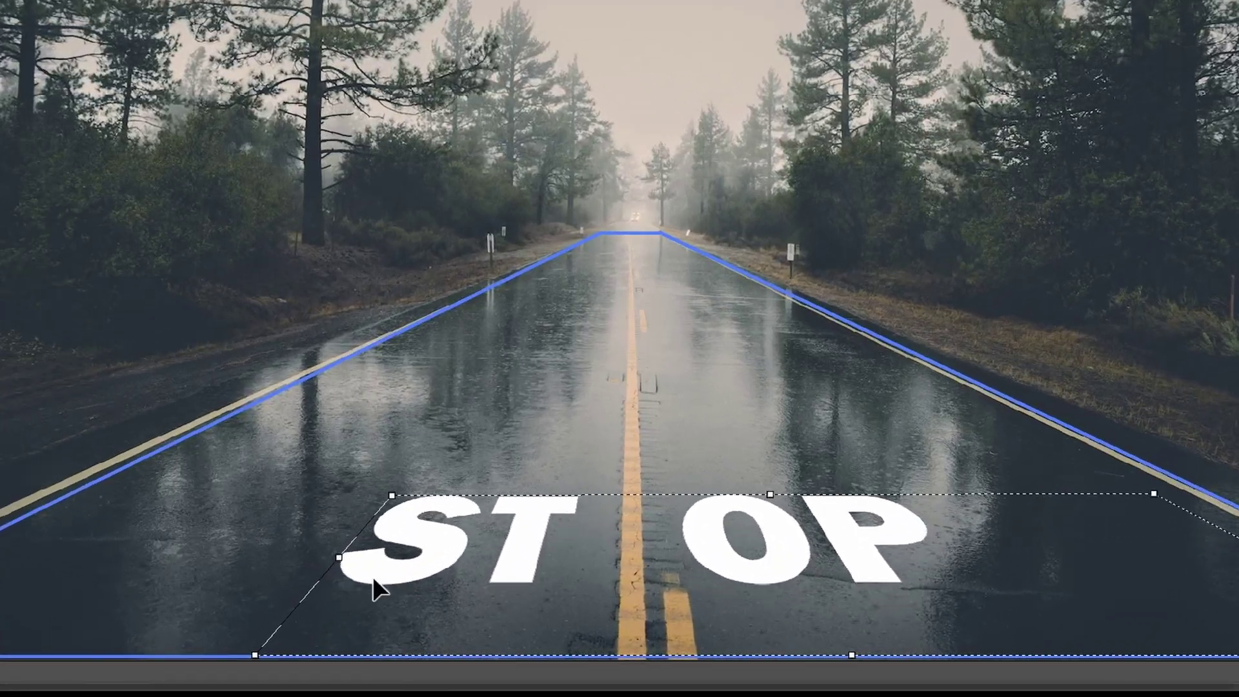
{"action": "left_click_drag", "start_coordinate": [373, 579], "coordinate": [395, 562]}
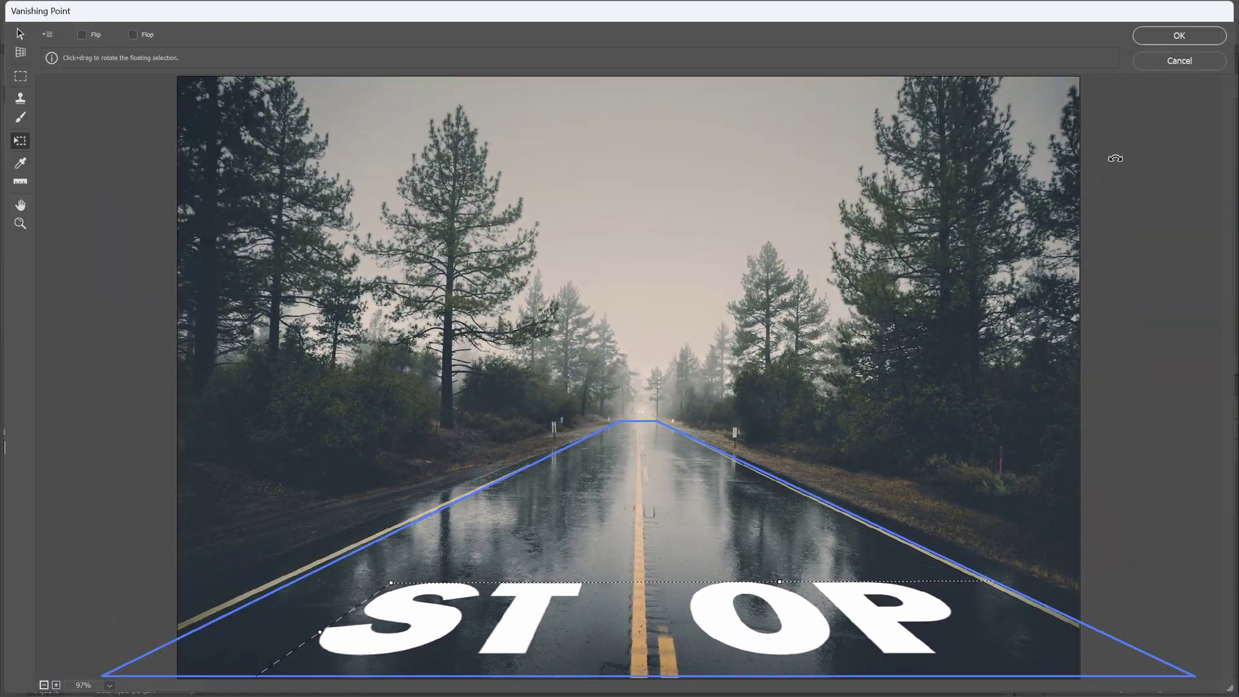
{"action": "left_click", "coordinate": [1183, 39]}
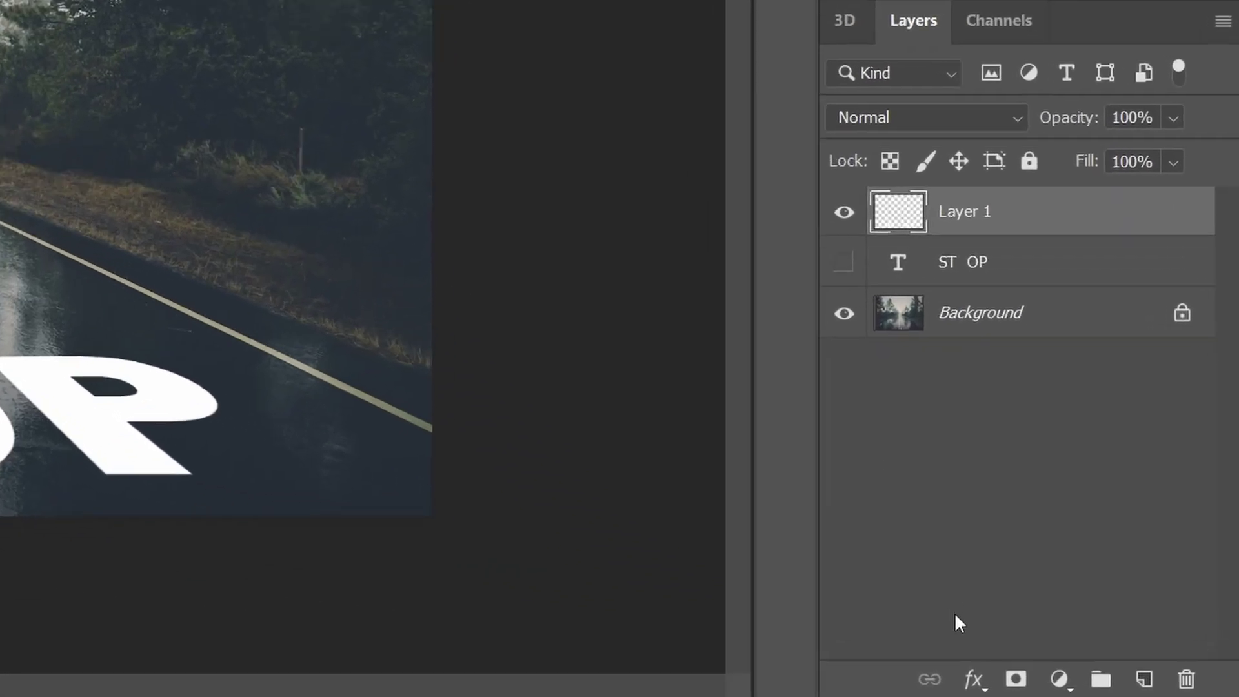
Blend Layer 1 into the road with Blend If, splitting the Underlying Layer black slider to 17 / 138
{"action": "left_click", "coordinate": [1116, 687]}
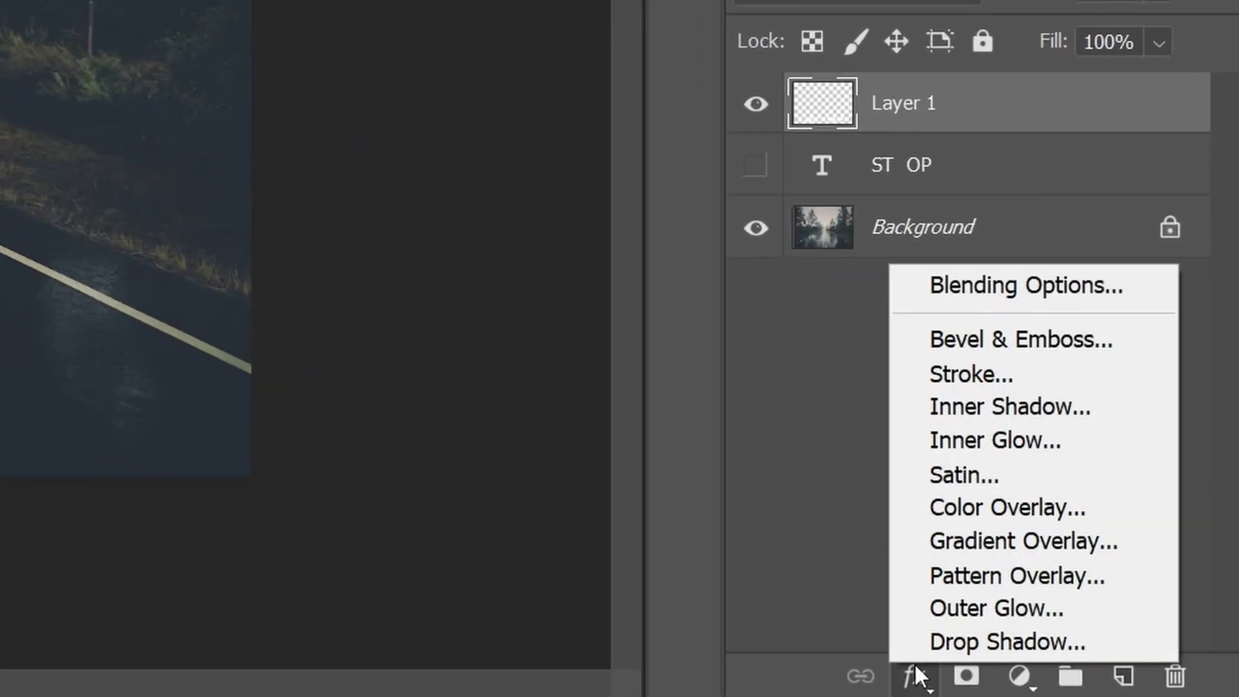
{"action": "left_click", "coordinate": [971, 286]}
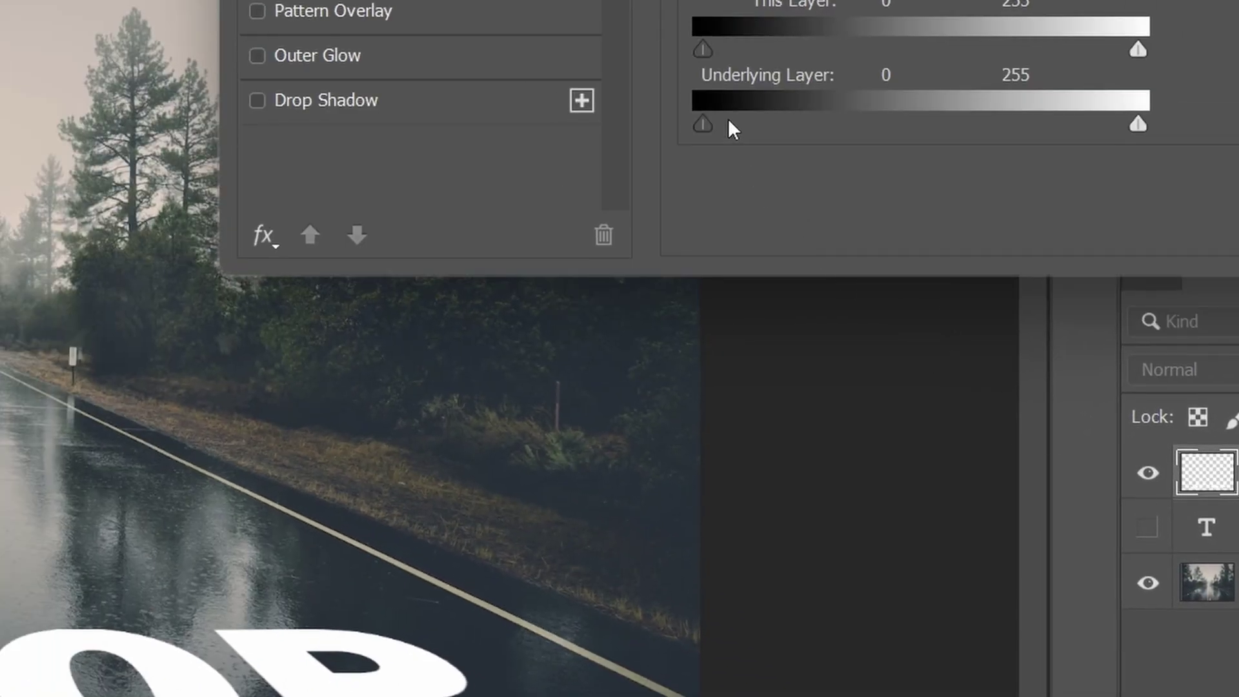
{"action": "left_click_drag", "start_coordinate": [710, 124], "coordinate": [940, 123]}
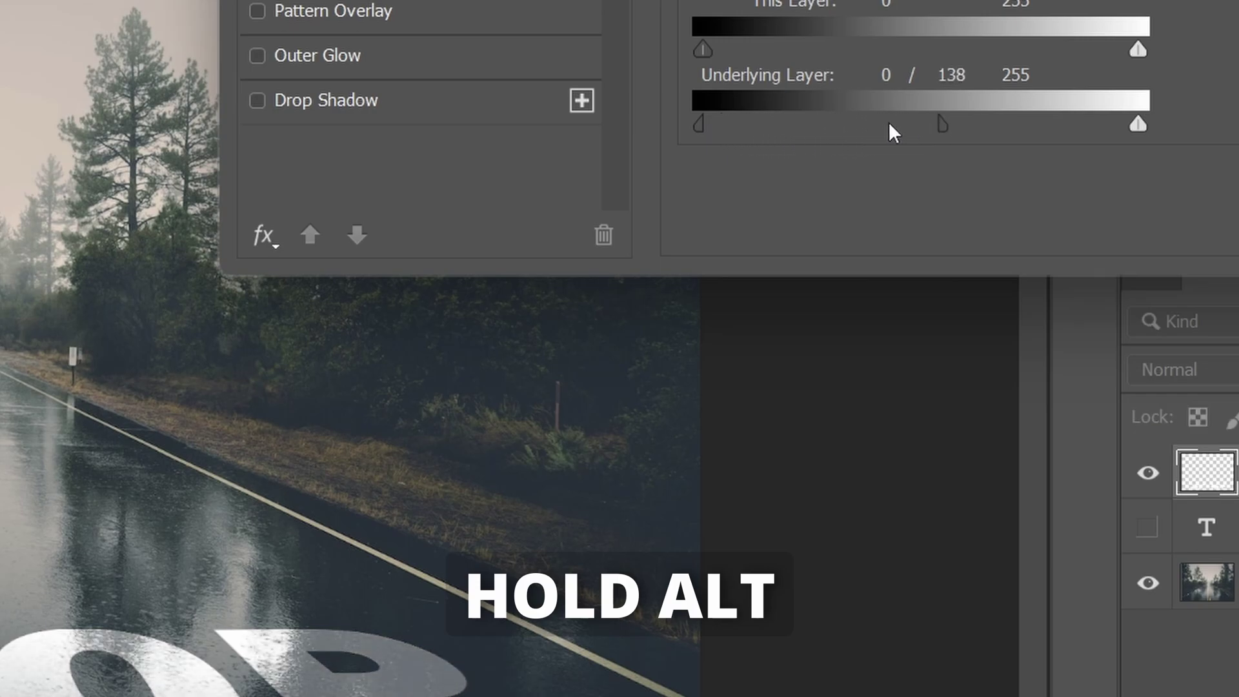
{"action": "left_click_drag", "start_coordinate": [702, 123], "coordinate": [732, 123]}
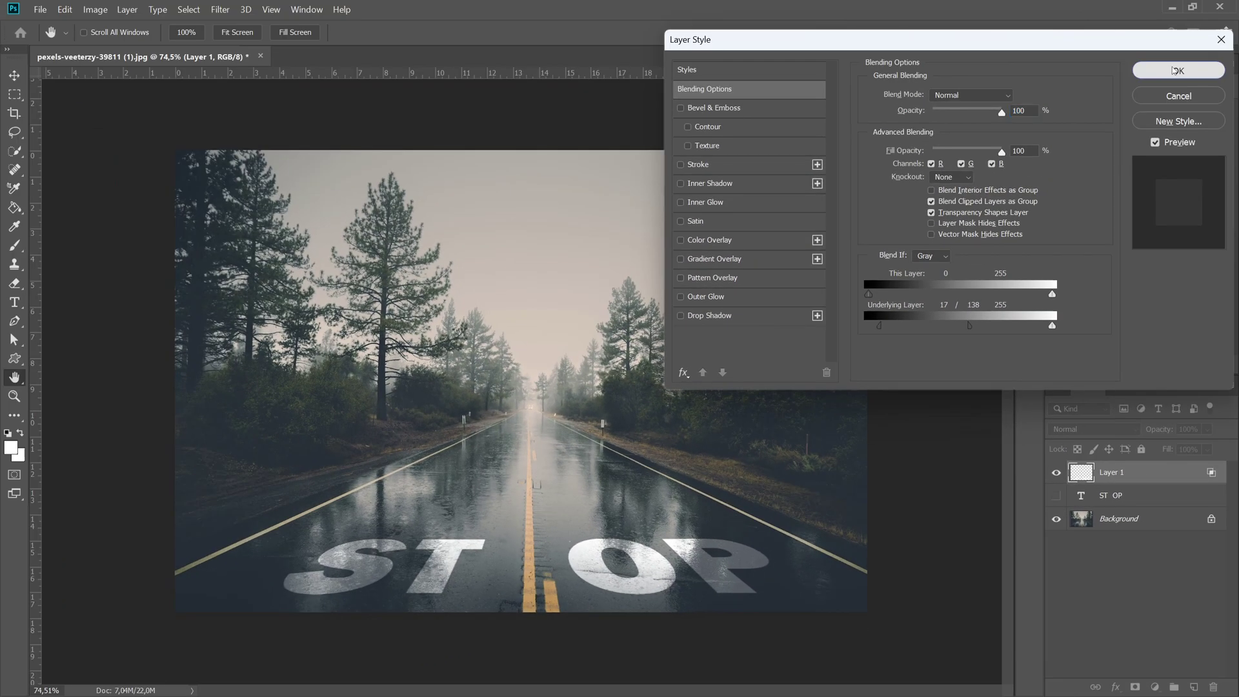
{"action": "left_click", "coordinate": [1173, 69]}
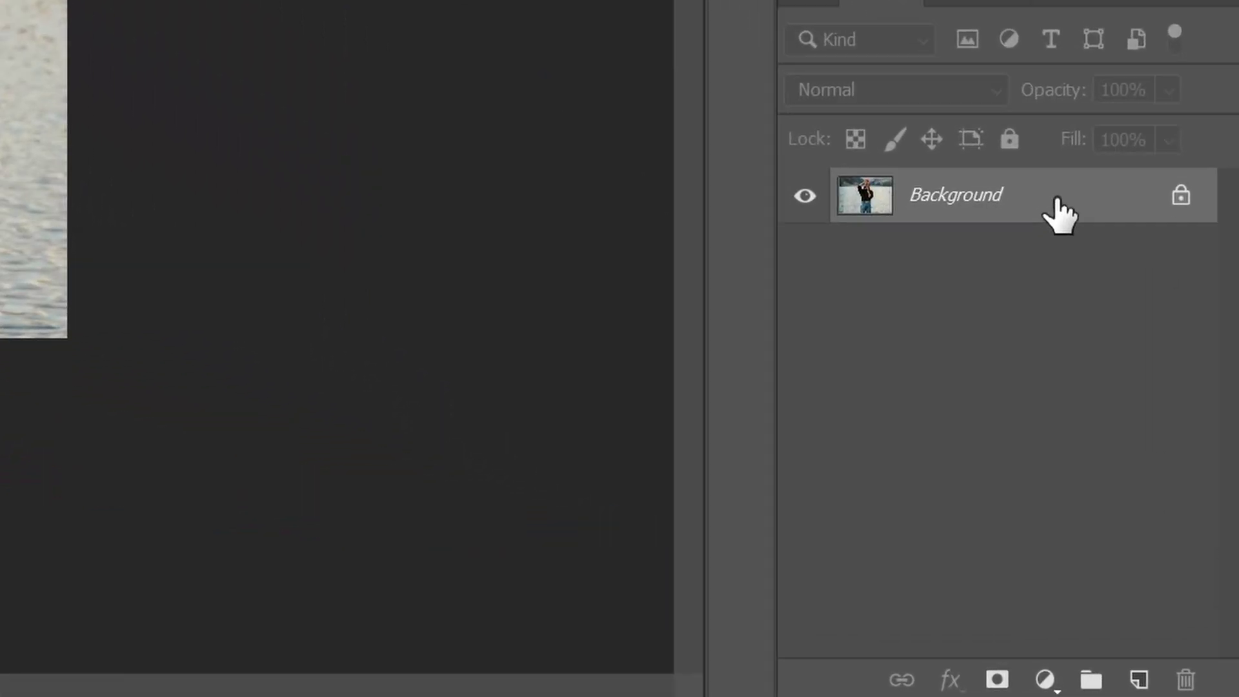
Duplicate the Background of the lake photo, select the woman as subject, and mask the copy to her
{"action": "left_click_drag", "start_coordinate": [1099, 330], "coordinate": [1163, 683]}
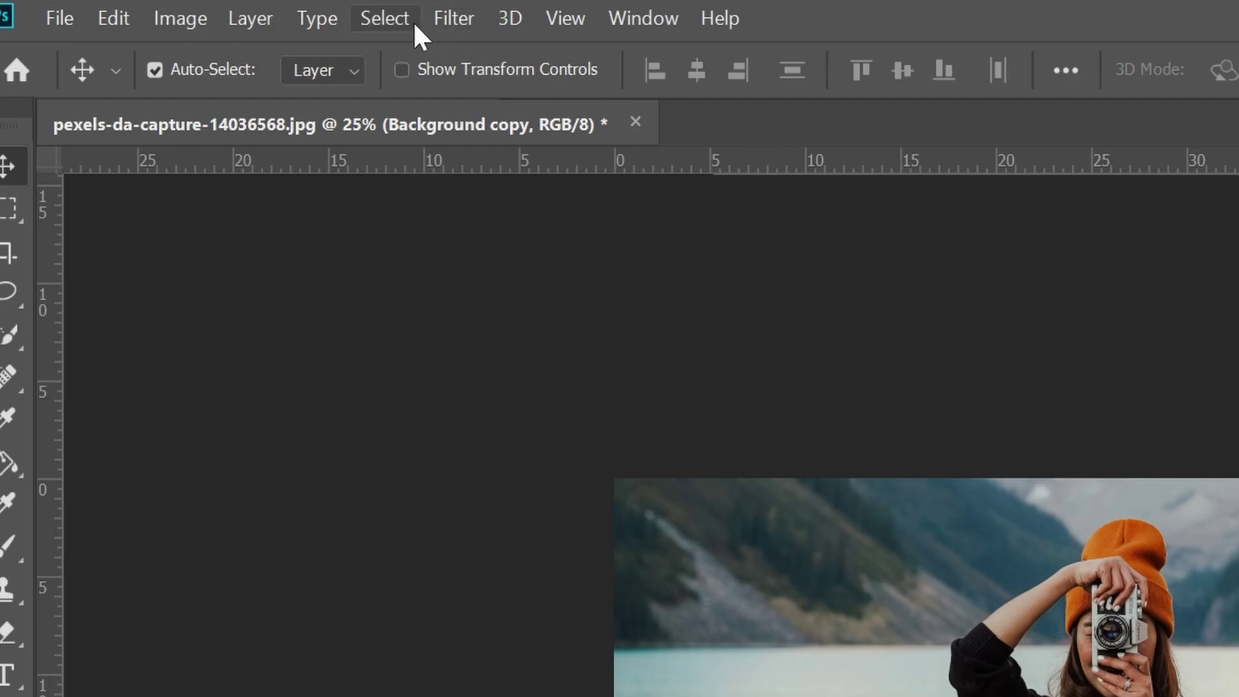
{"action": "left_click", "coordinate": [387, 21]}
{"action": "left_click", "coordinate": [469, 368]}
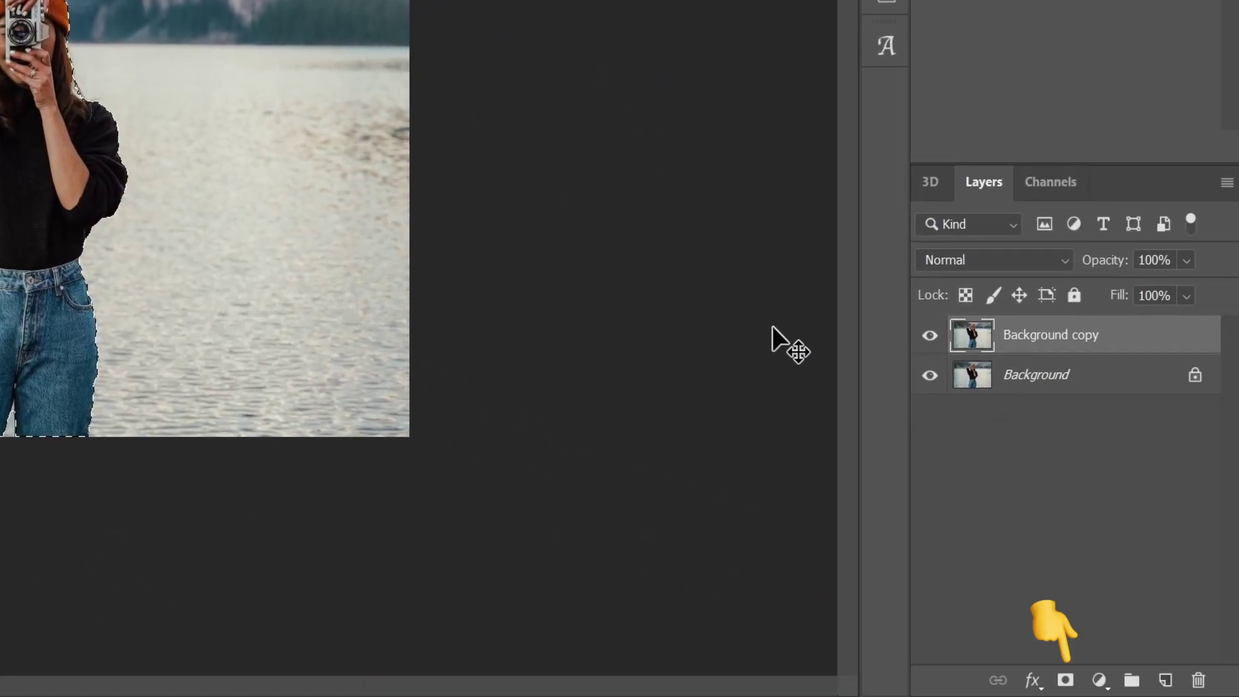
{"action": "left_click", "coordinate": [1066, 681]}
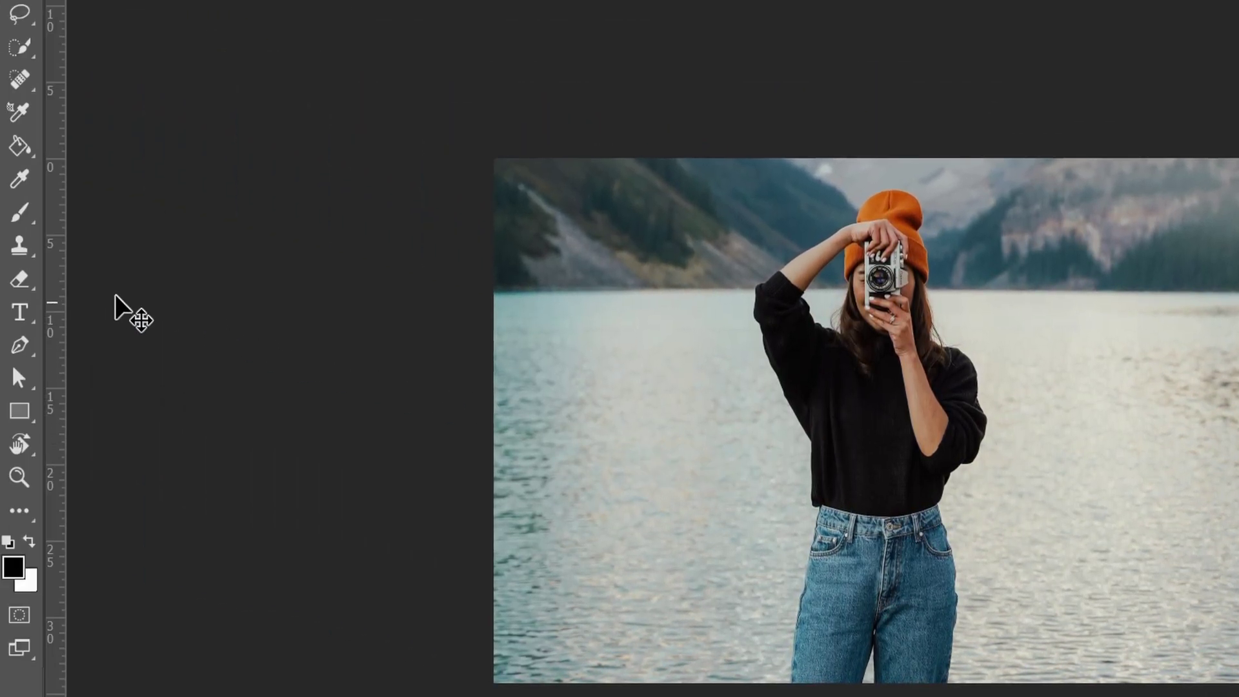
Add the text "PASSION" over the lake photo
{"action": "left_click", "coordinate": [19, 312]}
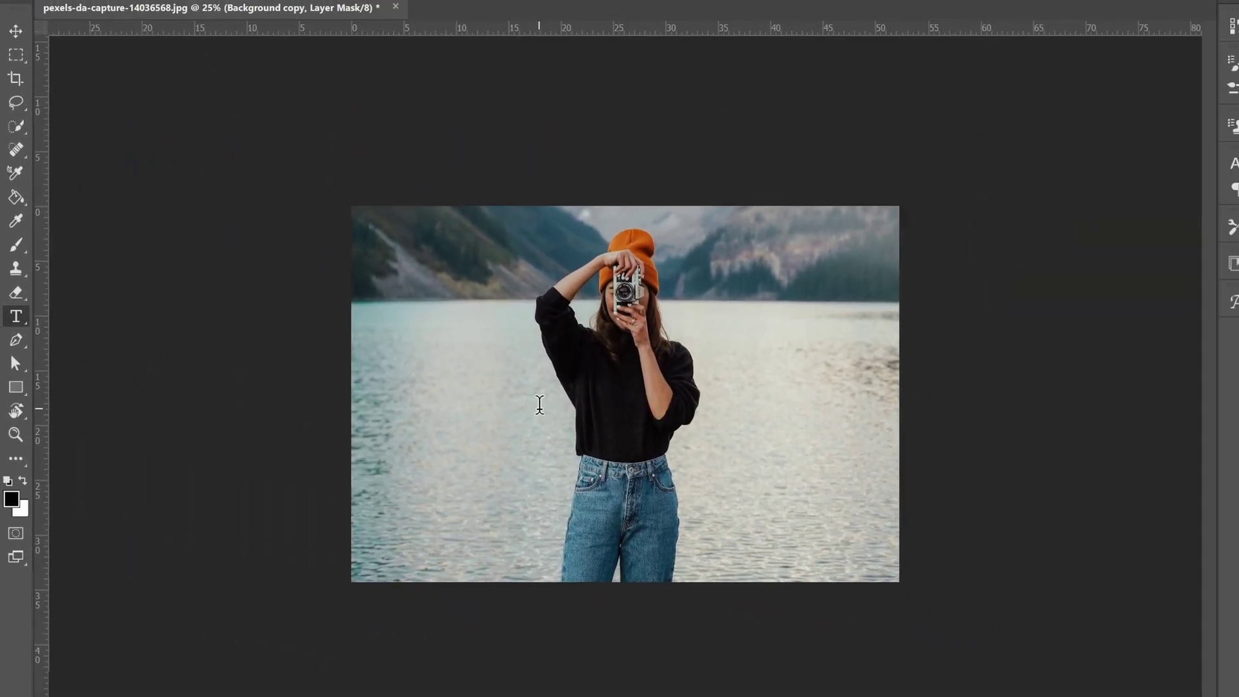
{"action": "left_click", "coordinate": [749, 433]}
{"action": "type", "text": "PASSION"}
{"action": "left_click", "coordinate": [694, 34]}
Change the PASSION text color to orange
{"action": "left_click", "coordinate": [581, 33]}
{"action": "left_click", "coordinate": [526, 255]}
{"action": "key", "text": "Return"}
Resize and reposition the PASSION text so it spans the photo across the woman's torso
{"action": "left_click_drag", "start_coordinate": [672, 385], "coordinate": [705, 400]}
{"action": "left_click_drag", "start_coordinate": [654, 408], "coordinate": [665, 408]}
{"action": "key", "text": "Return"}
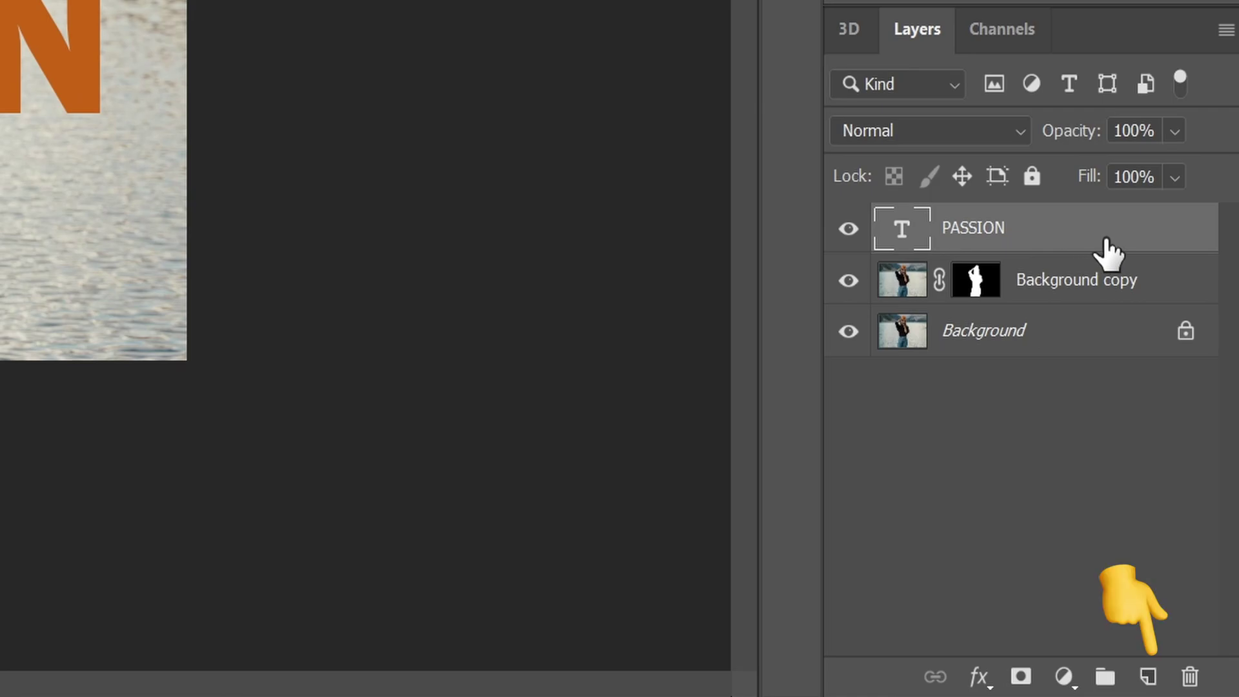
Duplicate the PASSION text layer and place the original beneath the masked Background copy, keeping the duplicate at the top
{"action": "left_click_drag", "start_coordinate": [1170, 481], "coordinate": [1194, 587]}
{"action": "left_click_drag", "start_coordinate": [1148, 461], "coordinate": [1140, 655]}
{"action": "left_click", "coordinate": [1013, 287]}
{"action": "left_click_drag", "start_coordinate": [1046, 280], "coordinate": [1059, 343]}
Set the top PASSION copy layer's fill to 0% and add a Stroke effect to it
{"action": "left_click", "coordinate": [1075, 222]}
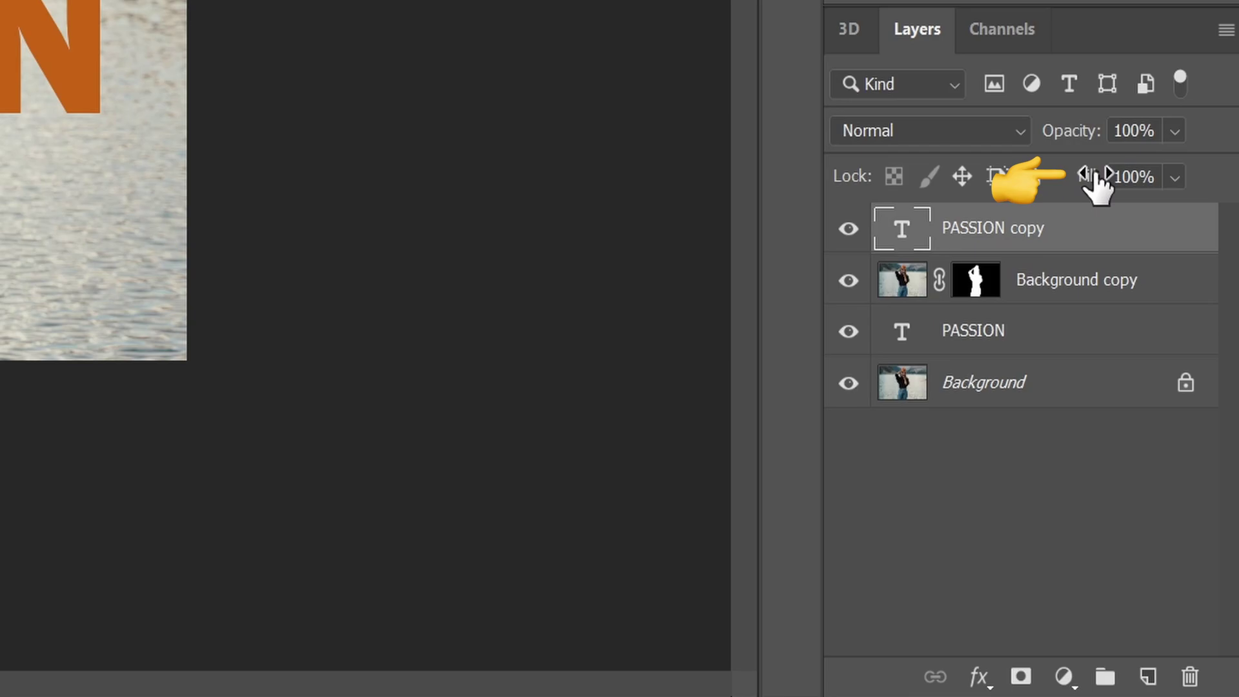
{"action": "left_click", "coordinate": [979, 677]}
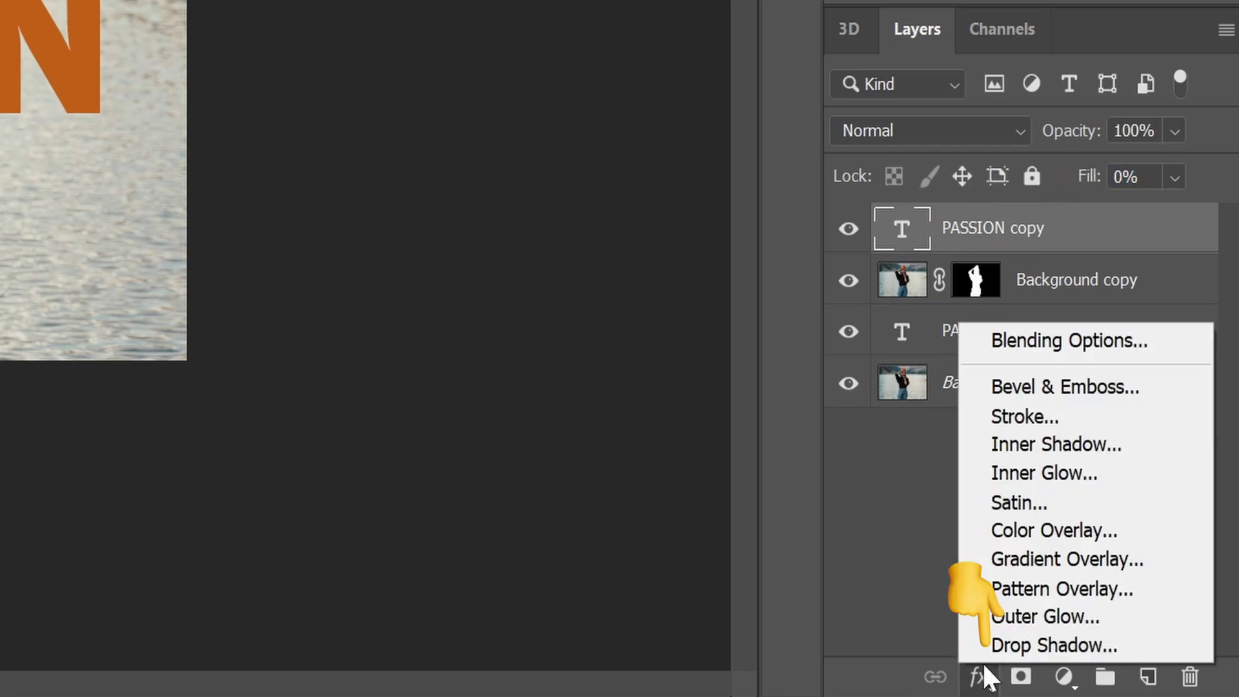
{"action": "left_click", "coordinate": [1008, 416]}
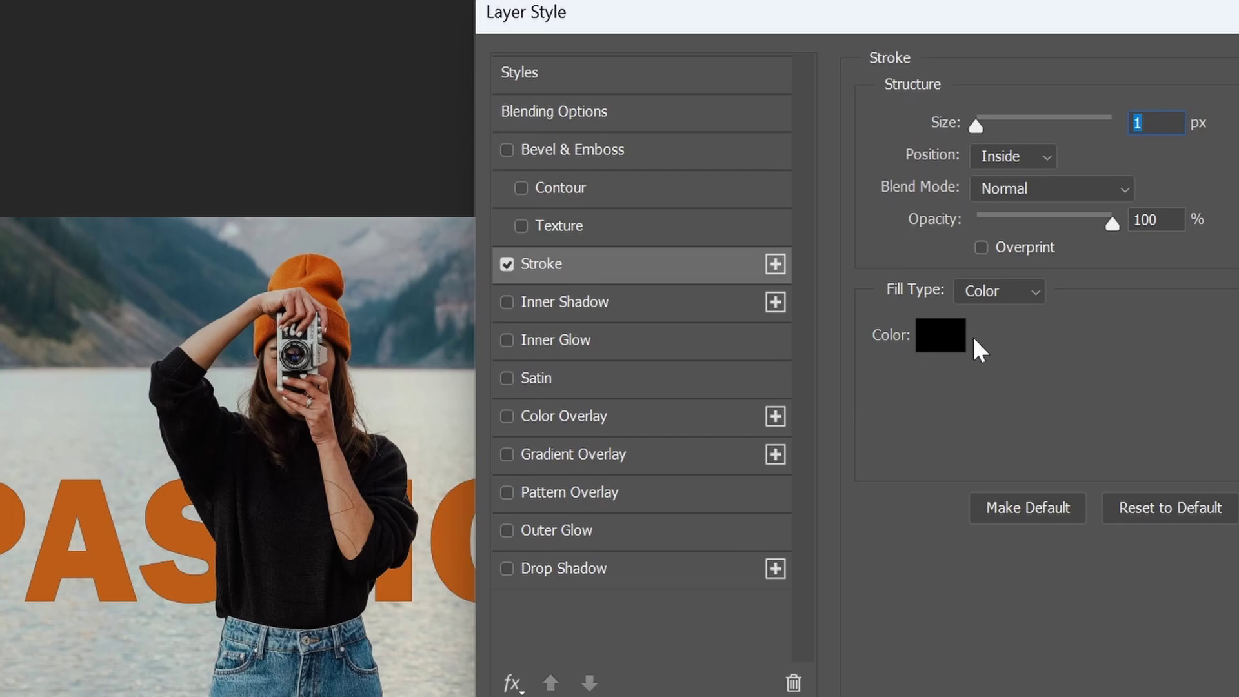
Match the stroke color to the orange PASSION text, set its position to Inside, and apply the layer style
{"action": "left_click", "coordinate": [946, 339]}
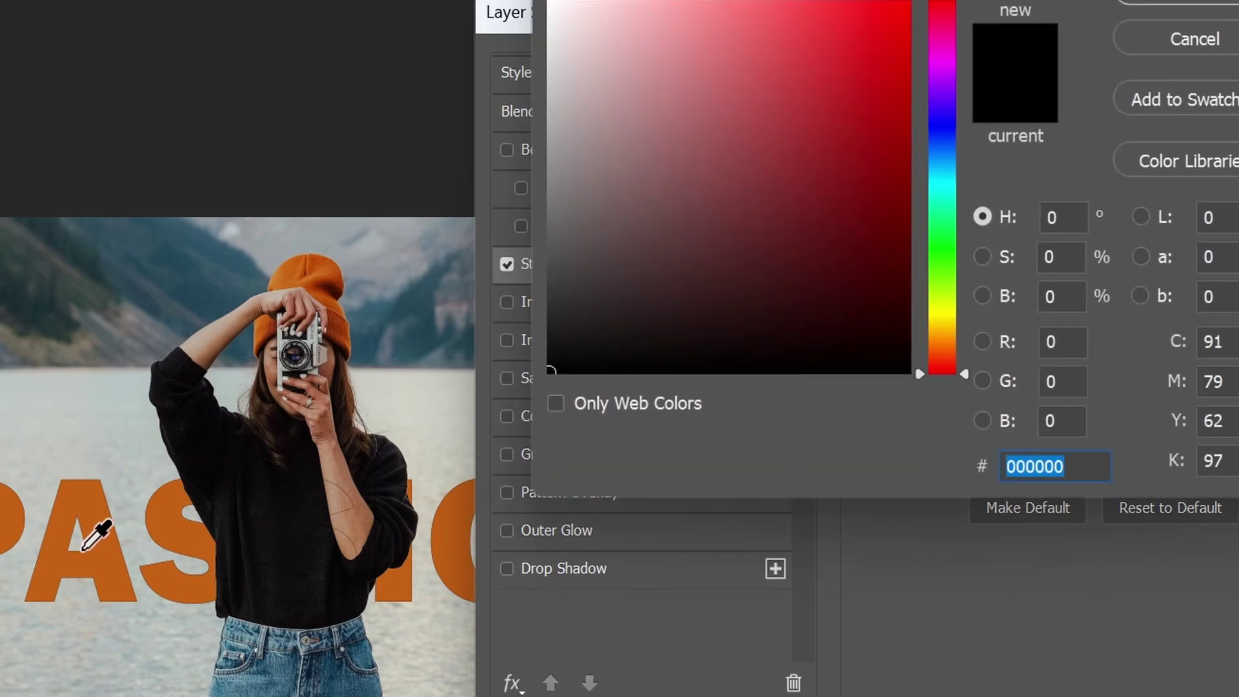
{"action": "left_click", "coordinate": [1178, 2]}
{"action": "left_click", "coordinate": [573, 240]}
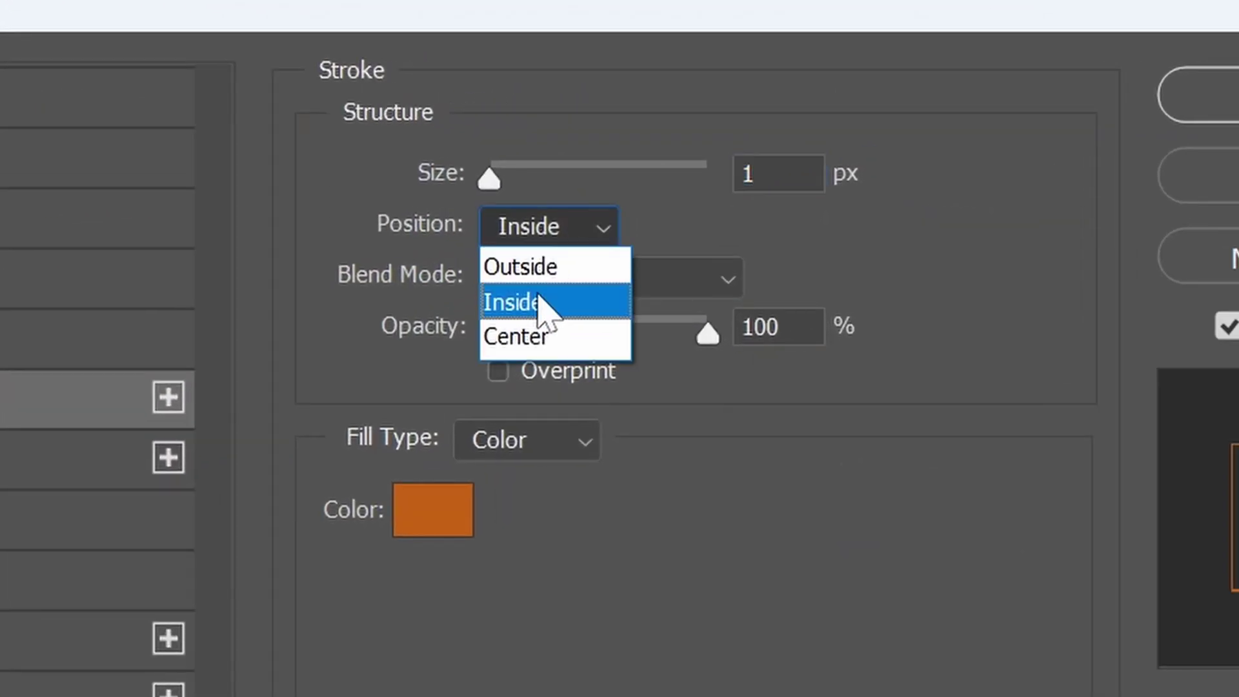
{"action": "left_click", "coordinate": [543, 302]}
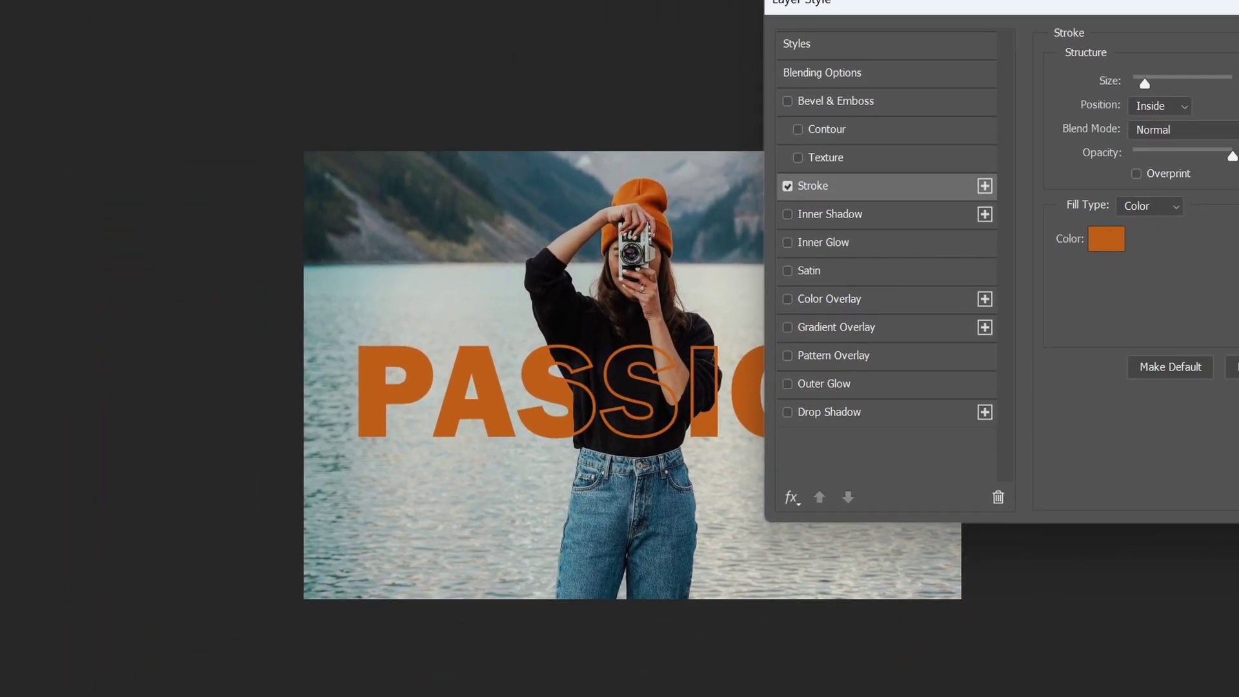
{"action": "left_click", "coordinate": [1200, 95]}
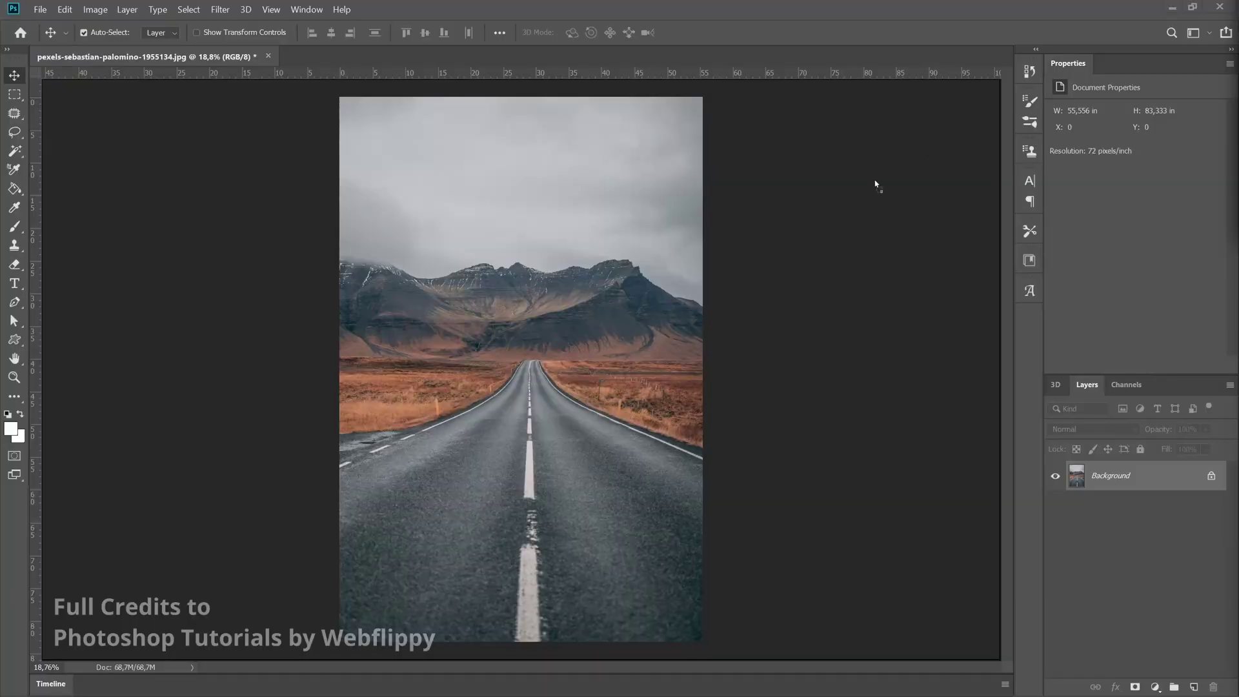
Enlarge the placed water photo to cover the road image and set its blend mode to Overlay
{"action": "left_click_drag", "start_coordinate": [527, 351], "coordinate": [574, 365]}
{"action": "left_click_drag", "start_coordinate": [651, 233], "coordinate": [723, 185]}
{"action": "key", "text": "Return"}
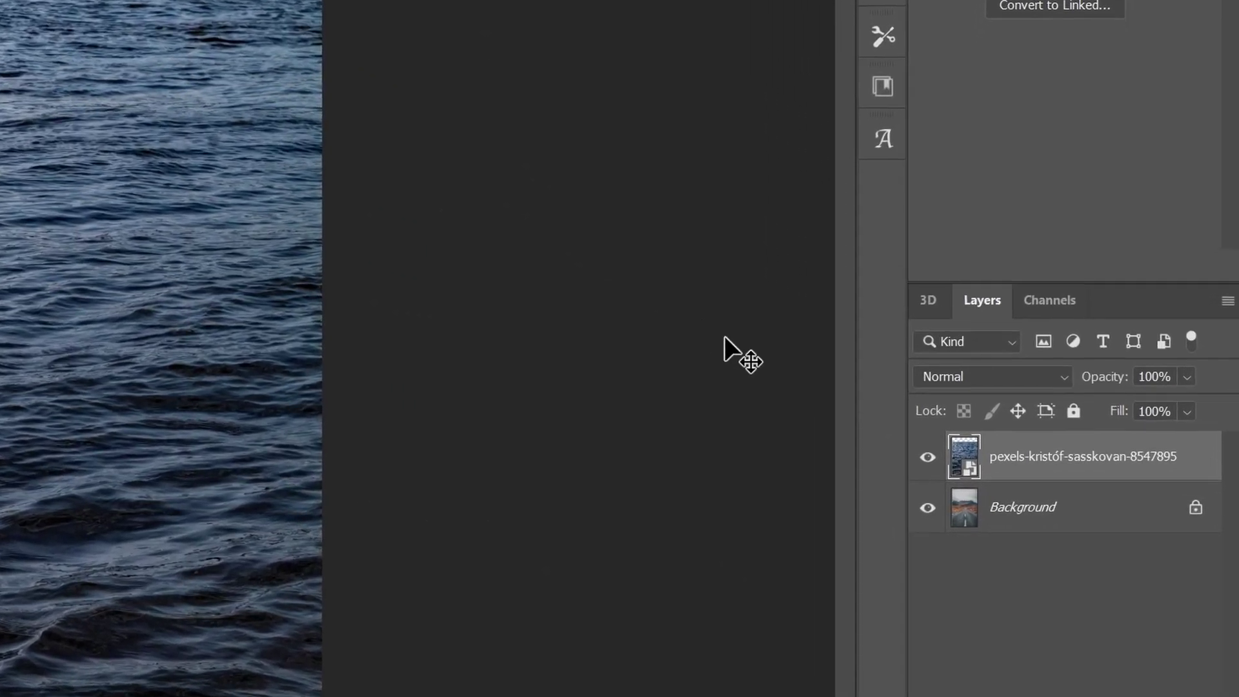
{"action": "left_click", "coordinate": [1098, 430]}
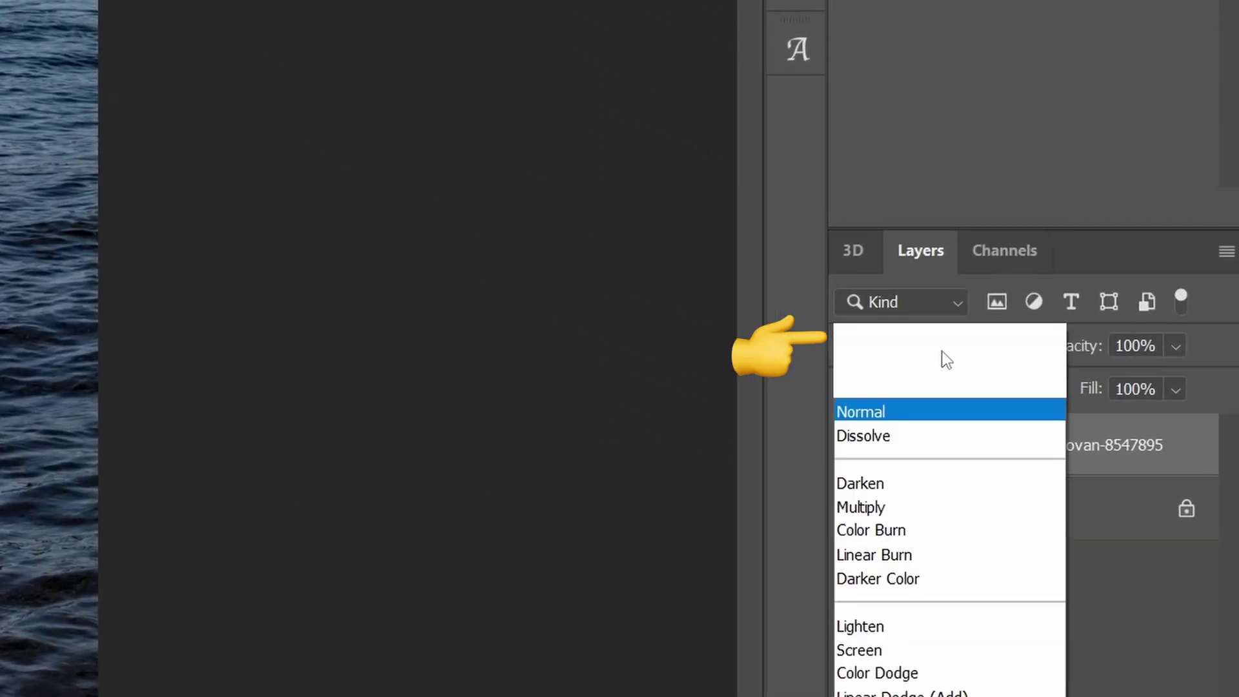
{"action": "left_click", "coordinate": [880, 506]}
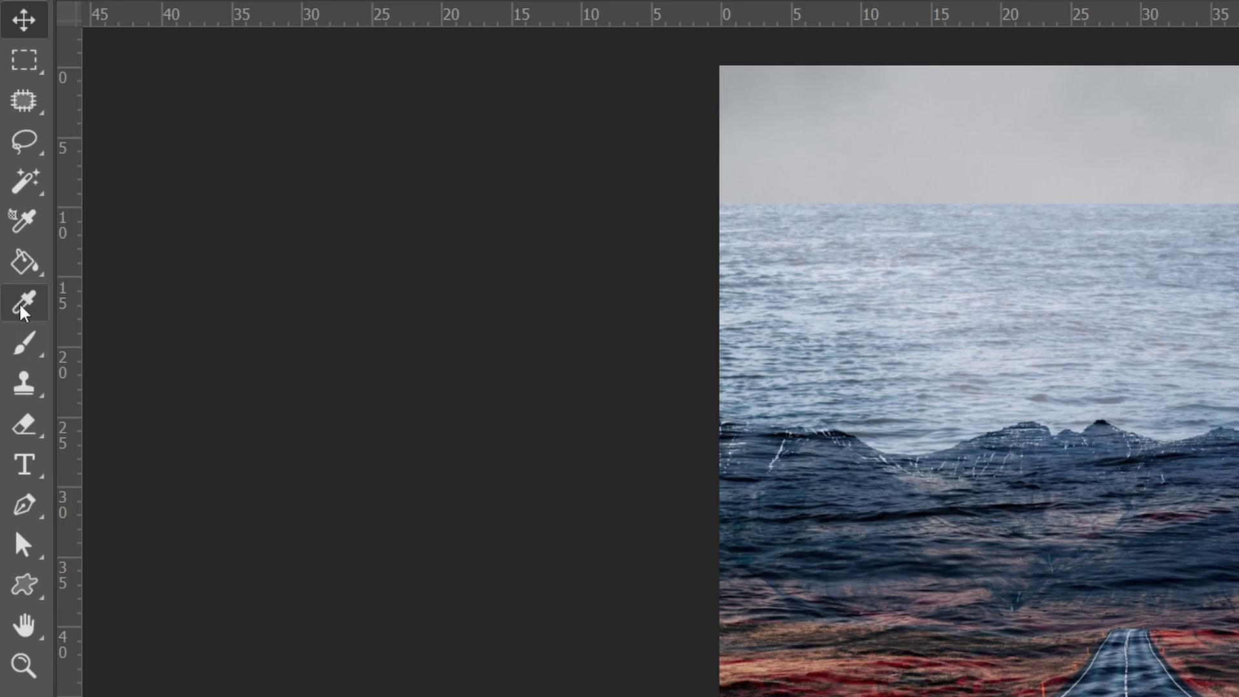
Mask the water layer by painting black over the sky, mountains and fields, leaving the water only on the road
{"action": "left_click", "coordinate": [24, 342]}
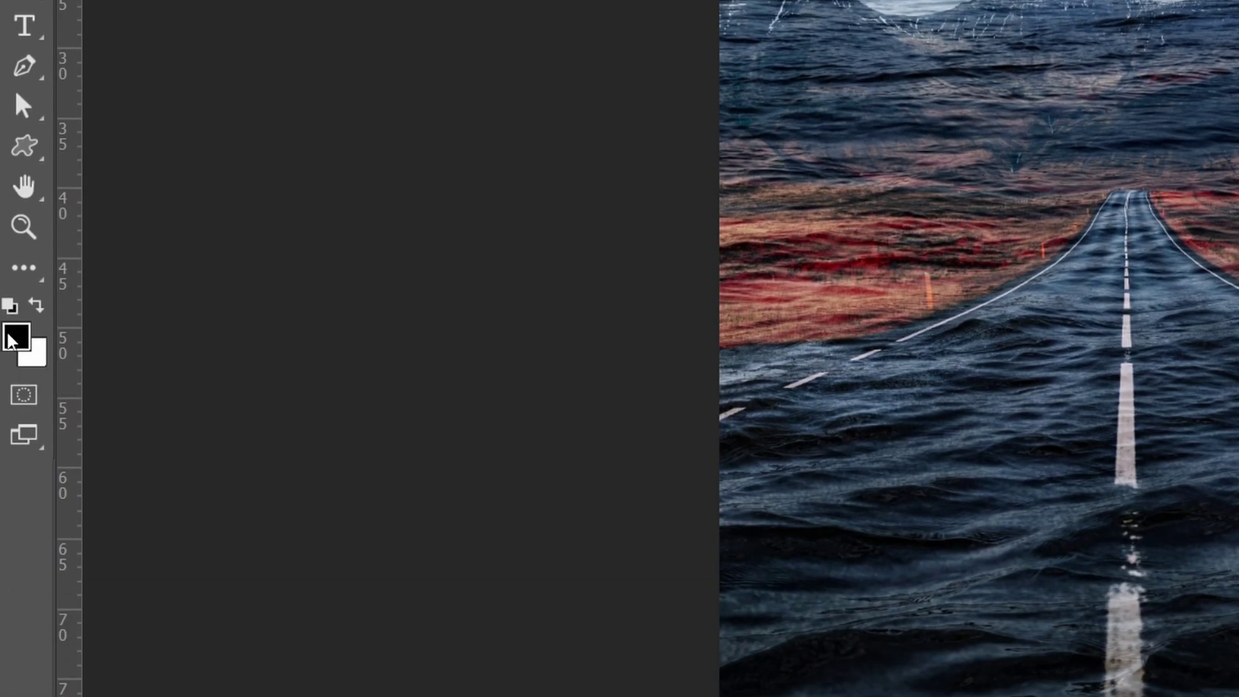
{"action": "left_click", "coordinate": [14, 332]}
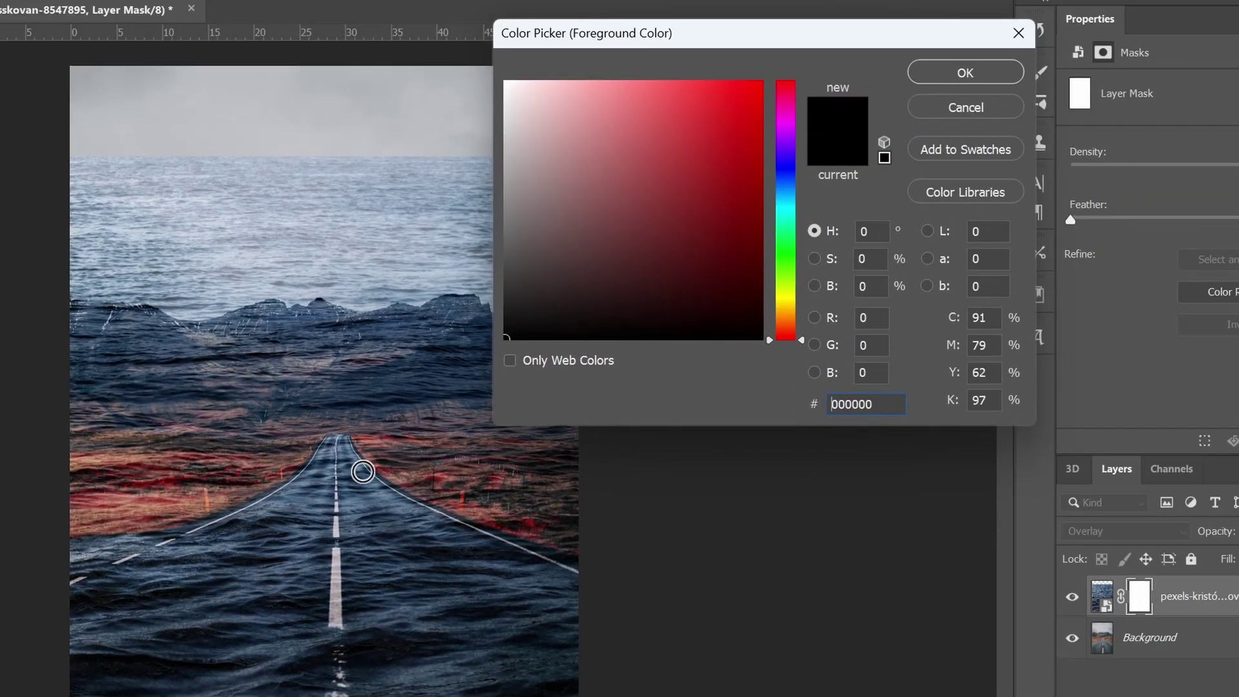
{"action": "left_click", "coordinate": [955, 108]}
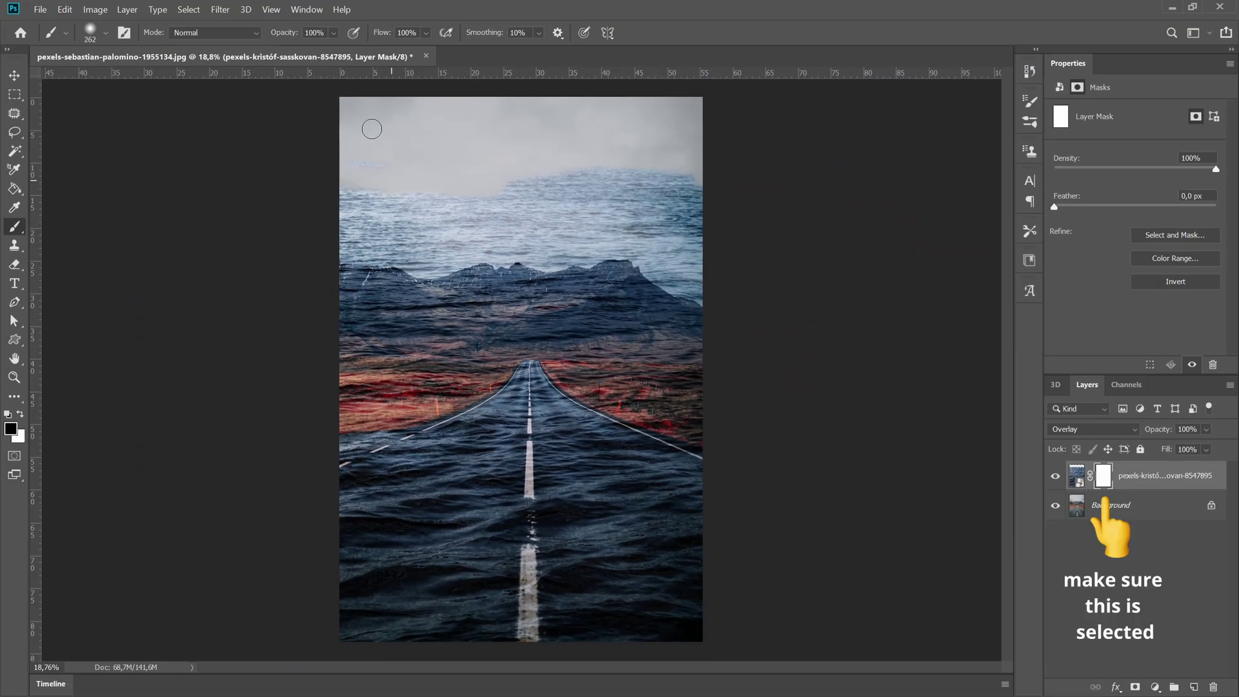
{"action": "left_click_drag", "start_coordinate": [368, 125], "coordinate": [671, 277]}
{"action": "scroll", "coordinate": [280, 240], "scroll_direction": "up", "scroll_amount": 3}
{"action": "mouse_move", "coordinate": [280, 241]}
{"action": "left_mouse_down"}
{"action": "mouse_move", "coordinate": [548, 361]}
{"action": "mouse_move", "coordinate": [839, 400]}
{"action": "mouse_move", "coordinate": [917, 503]}
{"action": "left_mouse_up"}
{"action": "scroll", "coordinate": [985, 520], "scroll_direction": "up", "scroll_amount": 3}
{"action": "left_click_drag", "start_coordinate": [446, 304], "coordinate": [63, 480]}
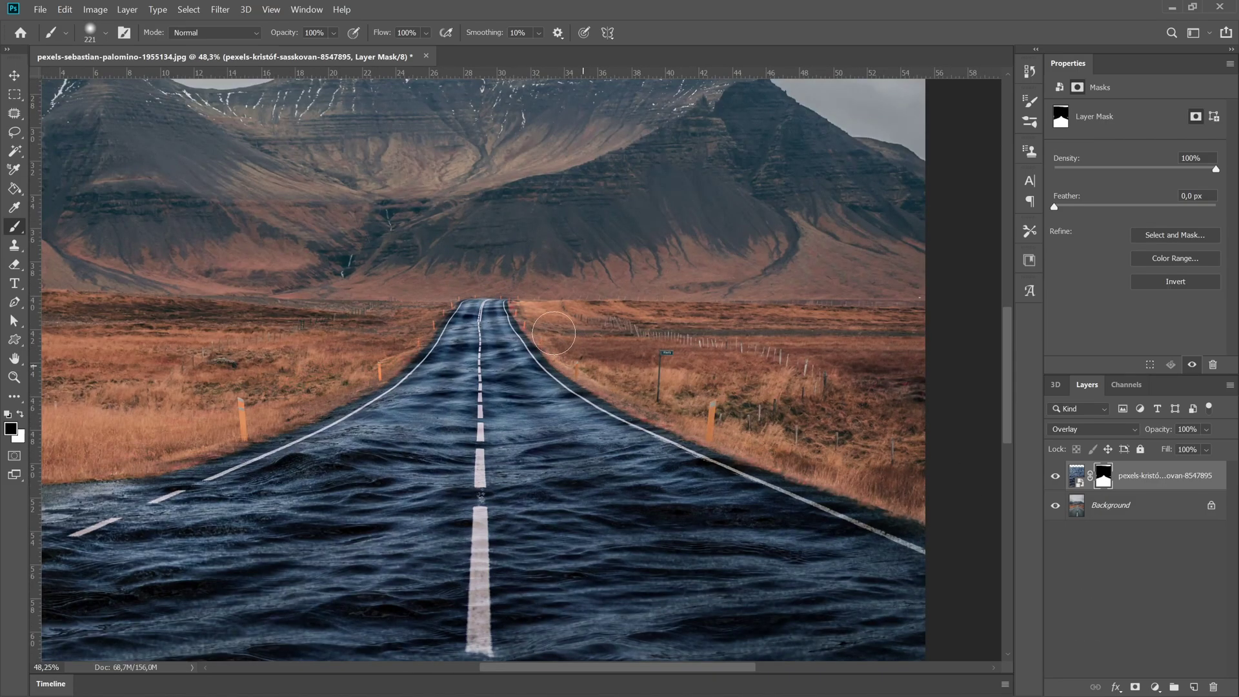
Refine the water mask along the road edges with white and set the water layer's blend mode to Normal
{"action": "scroll", "coordinate": [572, 357], "scroll_direction": "down", "scroll_amount": 3}
{"action": "scroll", "coordinate": [571, 357], "scroll_direction": "left", "scroll_amount": 5}
{"action": "key", "text": "x"}
{"action": "left_click_drag", "start_coordinate": [218, 199], "coordinate": [159, 206]}
{"action": "scroll", "coordinate": [321, 284], "scroll_direction": "down", "scroll_amount": 3}
{"action": "left_click_drag", "start_coordinate": [371, 285], "coordinate": [404, 288]}
{"action": "scroll", "coordinate": [743, 347], "scroll_direction": "down", "scroll_amount": 3}
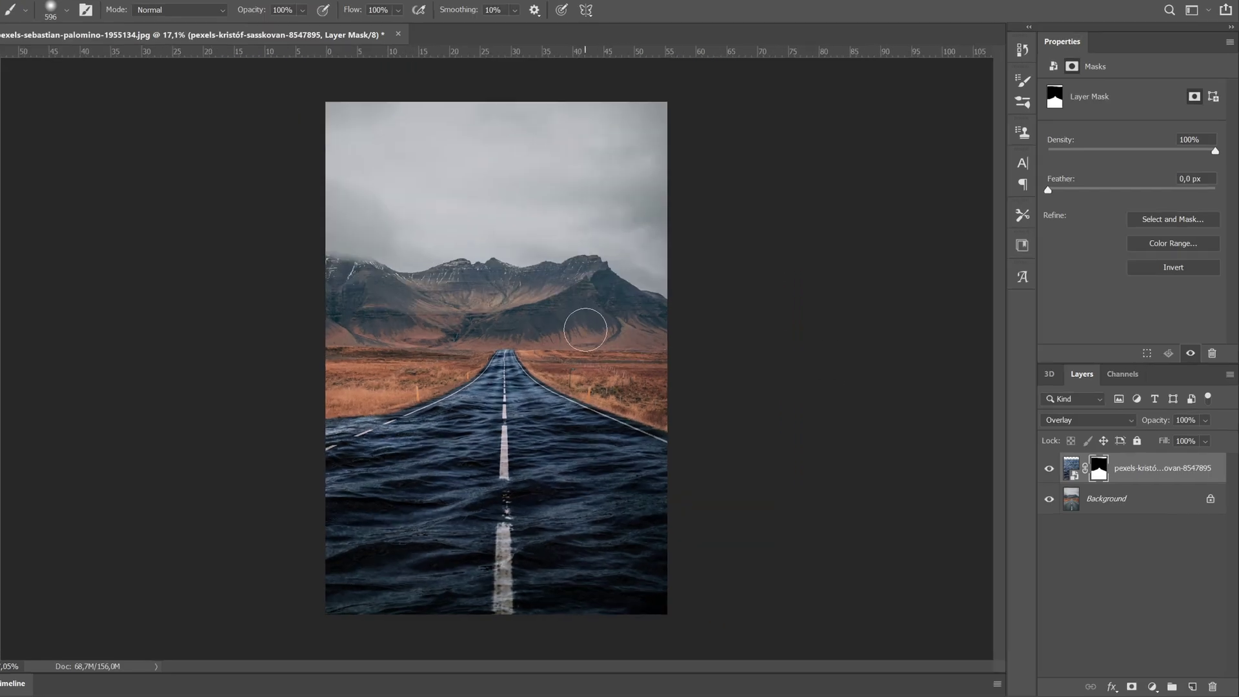
{"action": "left_click", "coordinate": [1095, 429]}
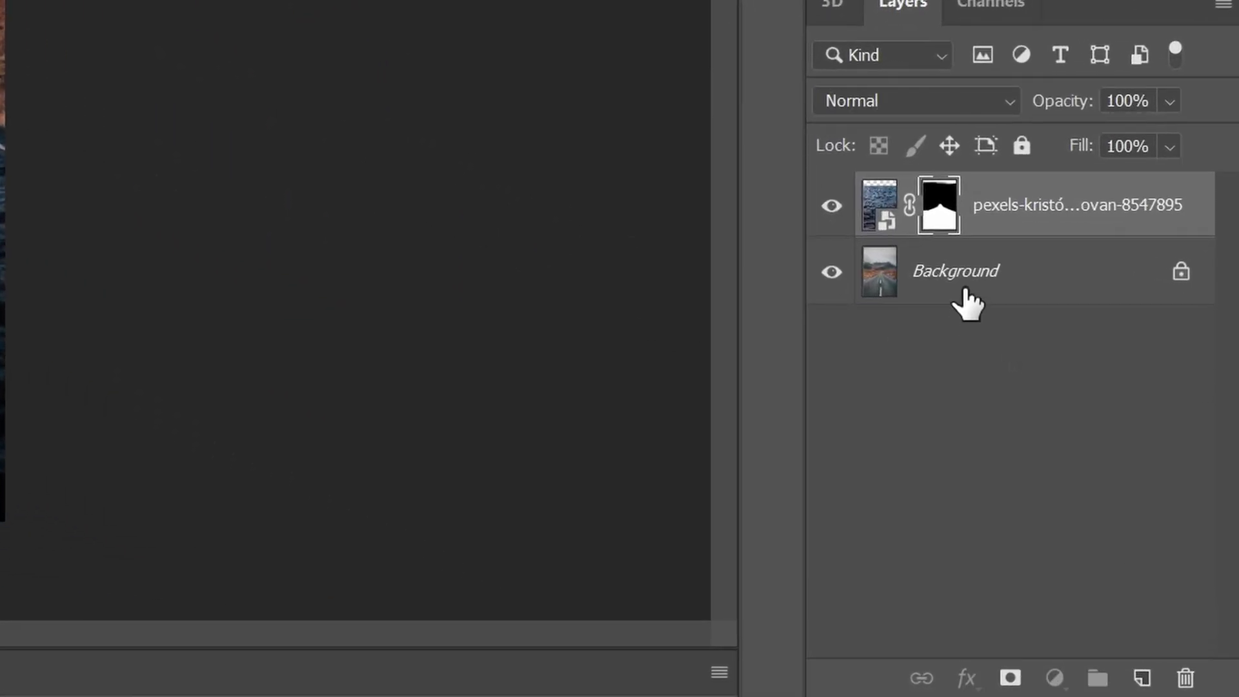
Duplicate the Background road layer, move the copy above the water layer, and change its blend mode
{"action": "left_click", "coordinate": [965, 292]}
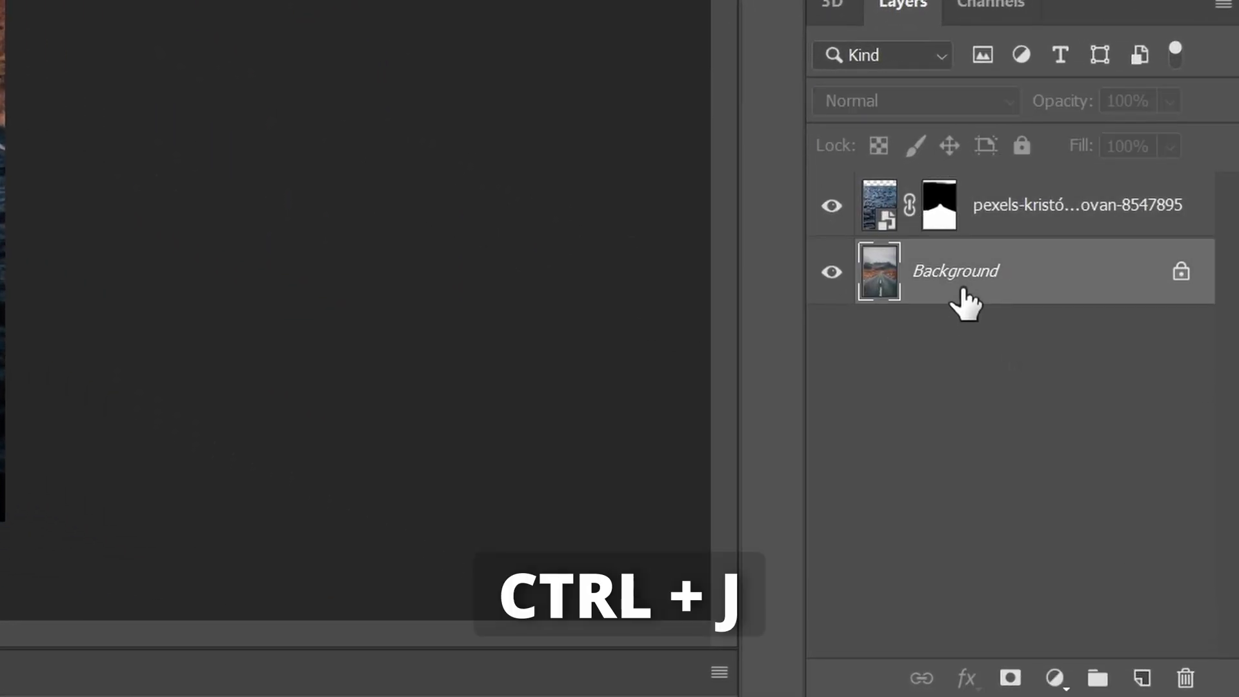
{"action": "key", "text": "ctrl+j"}
{"action": "left_click_drag", "start_coordinate": [982, 271], "coordinate": [968, 187]}
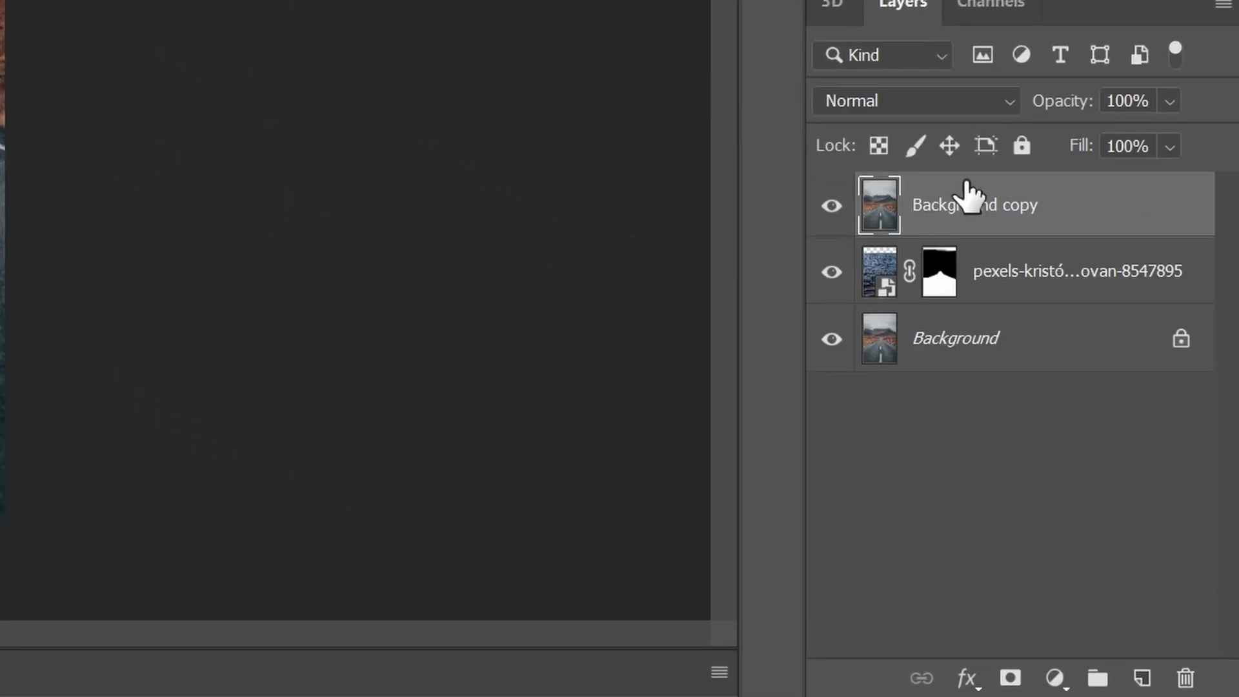
{"action": "left_click", "coordinate": [918, 115]}
{"action": "left_click", "coordinate": [842, 644]}
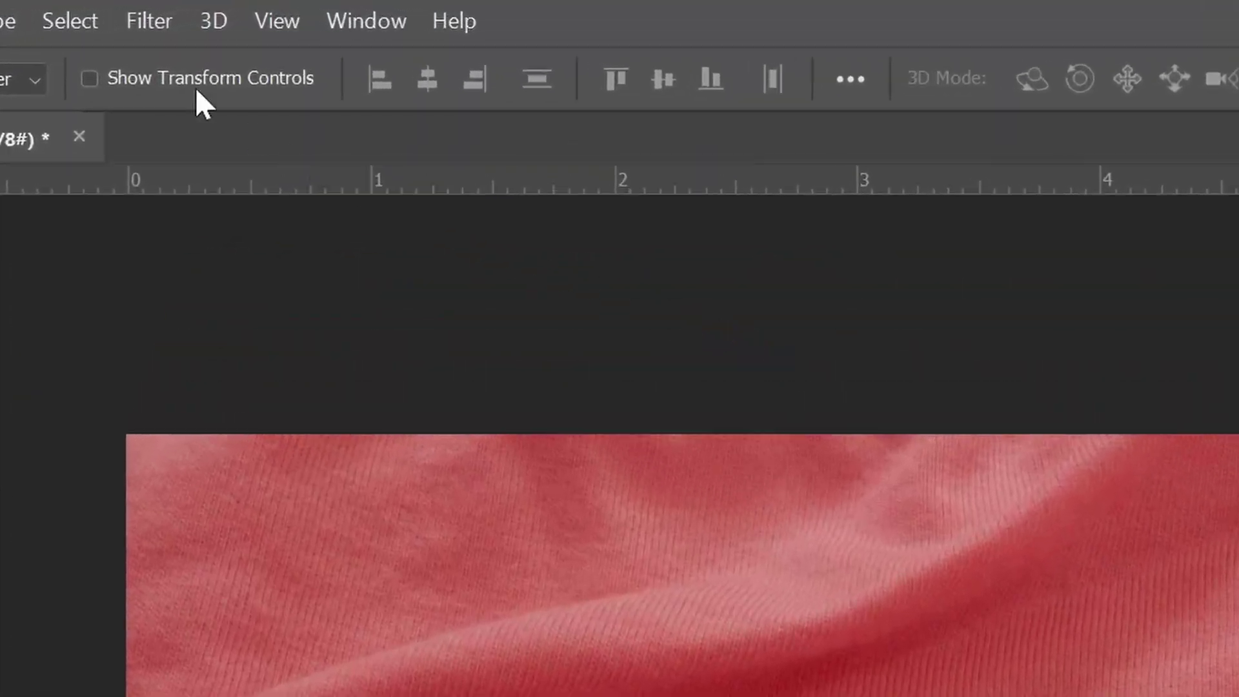
Apply a Gaussian Blur with a 2.0 pixel radius to the red fabric photo and add a Black & White adjustment layer
{"action": "left_click", "coordinate": [196, 11]}
{"action": "mouse_move", "coordinate": [307, 370]}
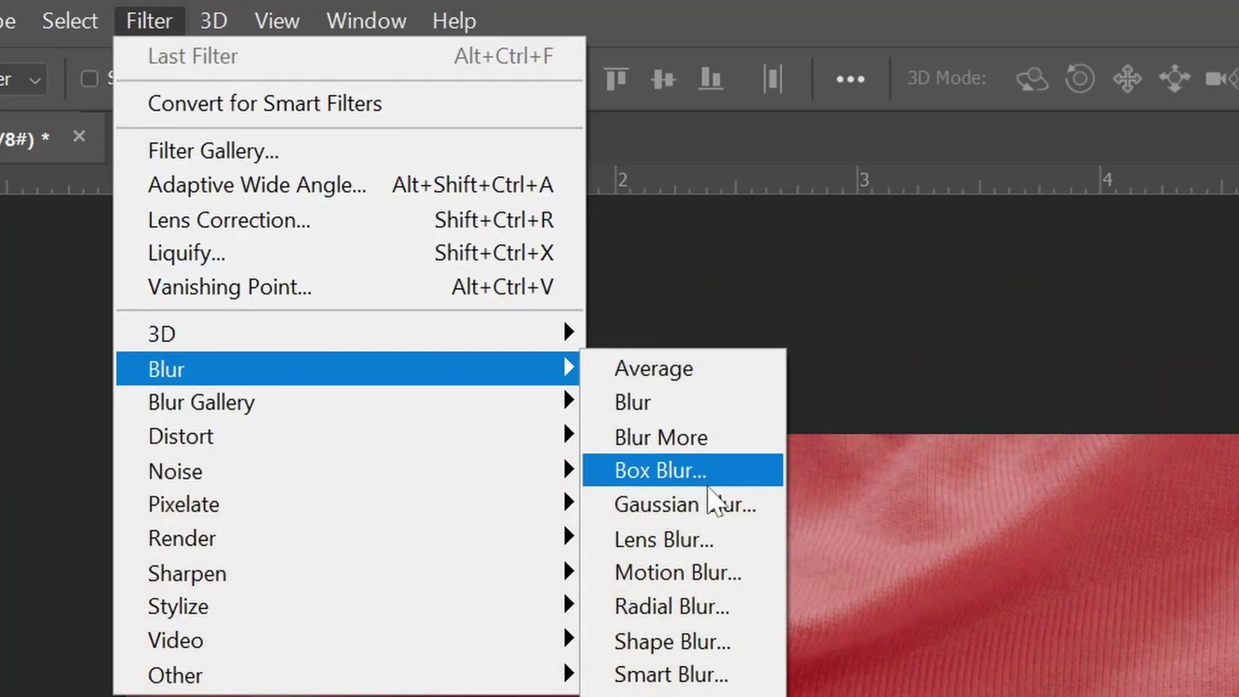
{"action": "left_click", "coordinate": [710, 504]}
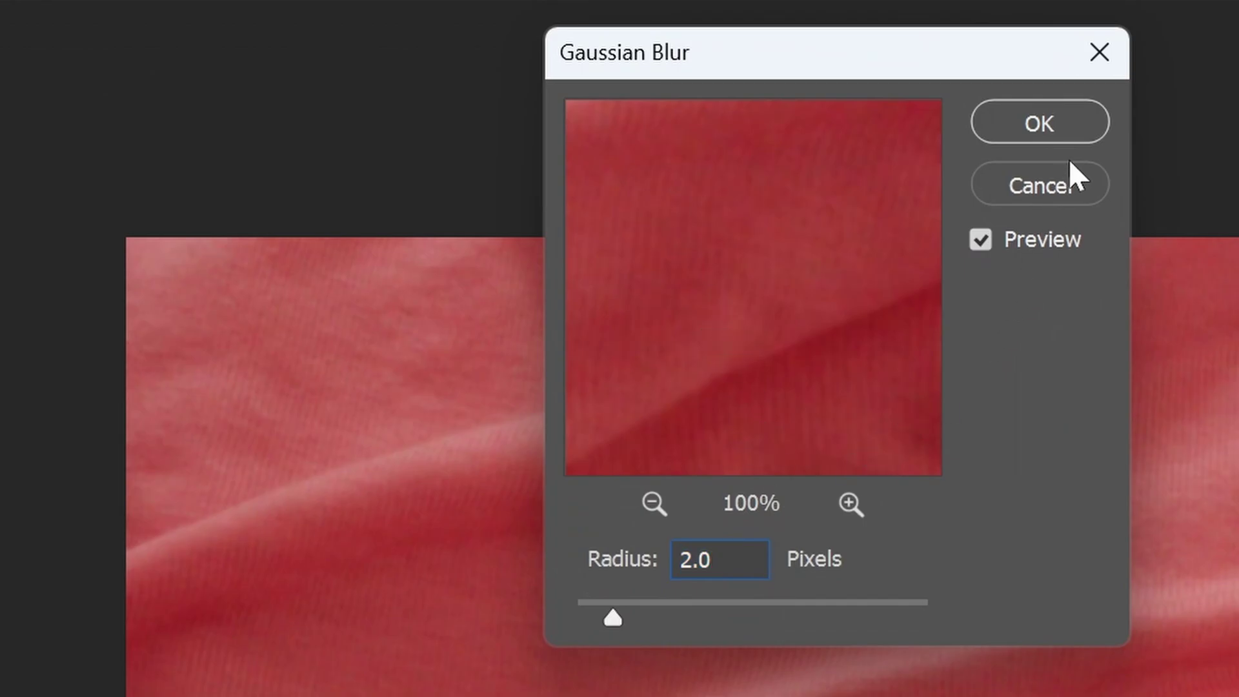
{"action": "left_click", "coordinate": [1075, 126]}
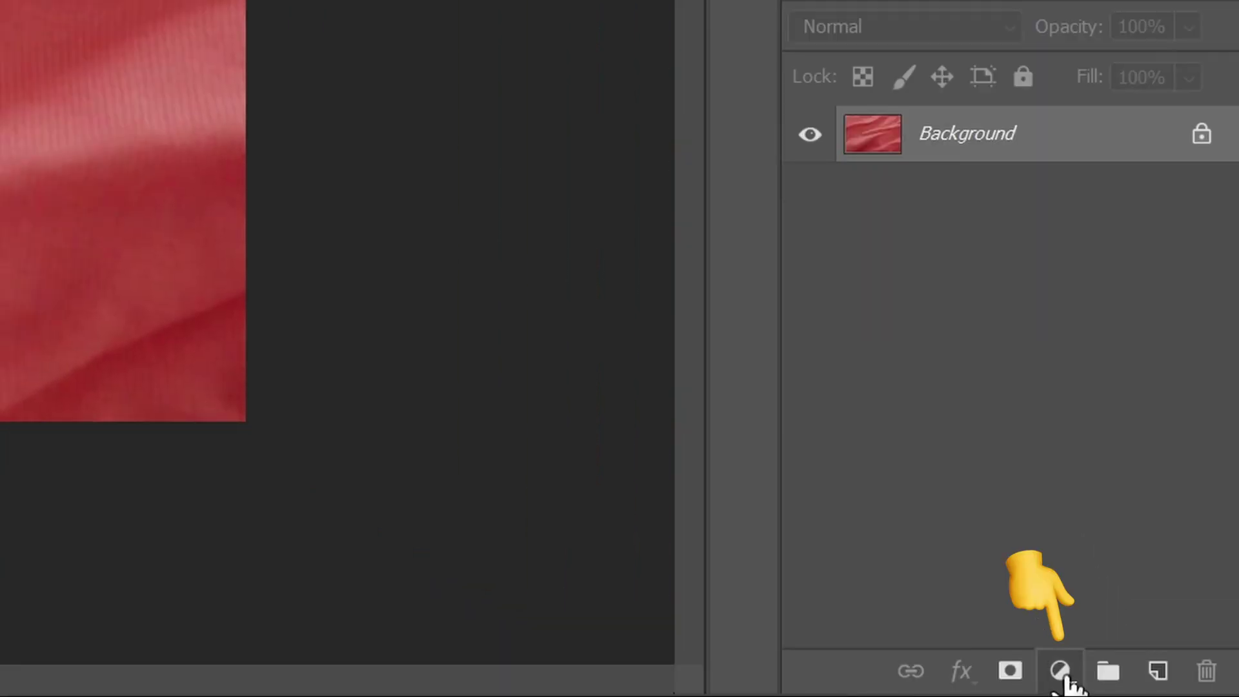
{"action": "left_click", "coordinate": [1060, 671]}
{"action": "left_click", "coordinate": [1104, 382]}
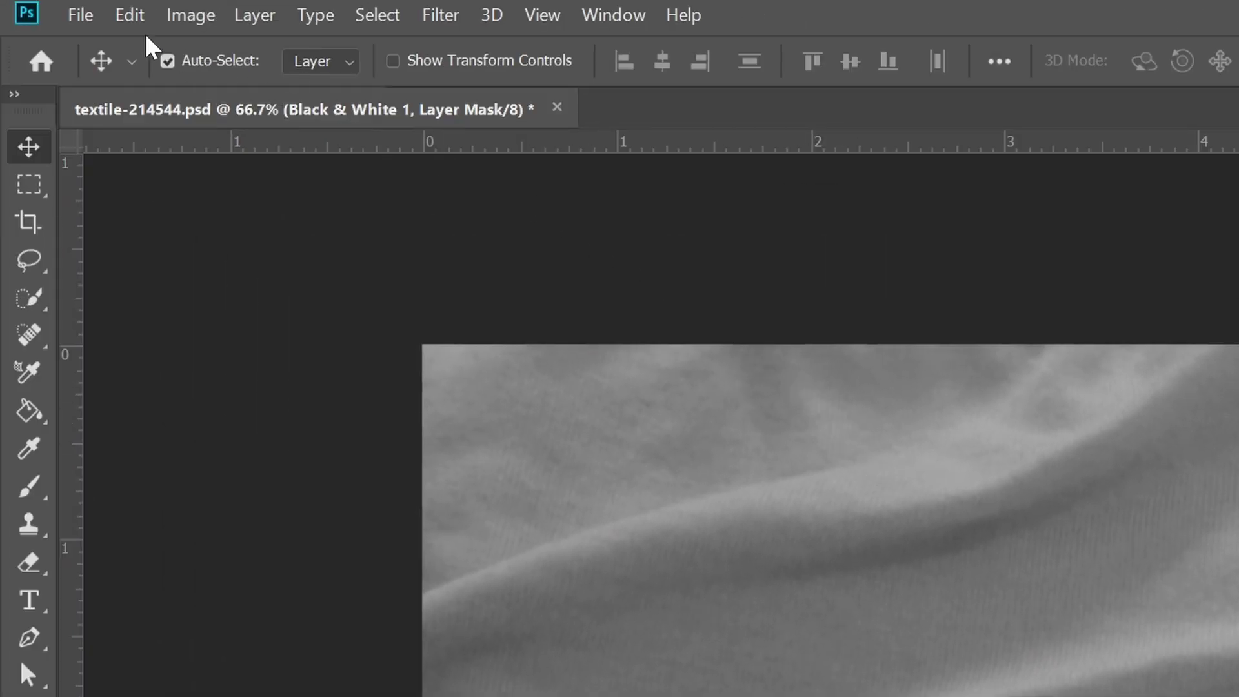
Save the grayscale fabric as a Photoshop file named map, and undo the Black & White adjustment and the blur
{"action": "left_click", "coordinate": [81, 15]}
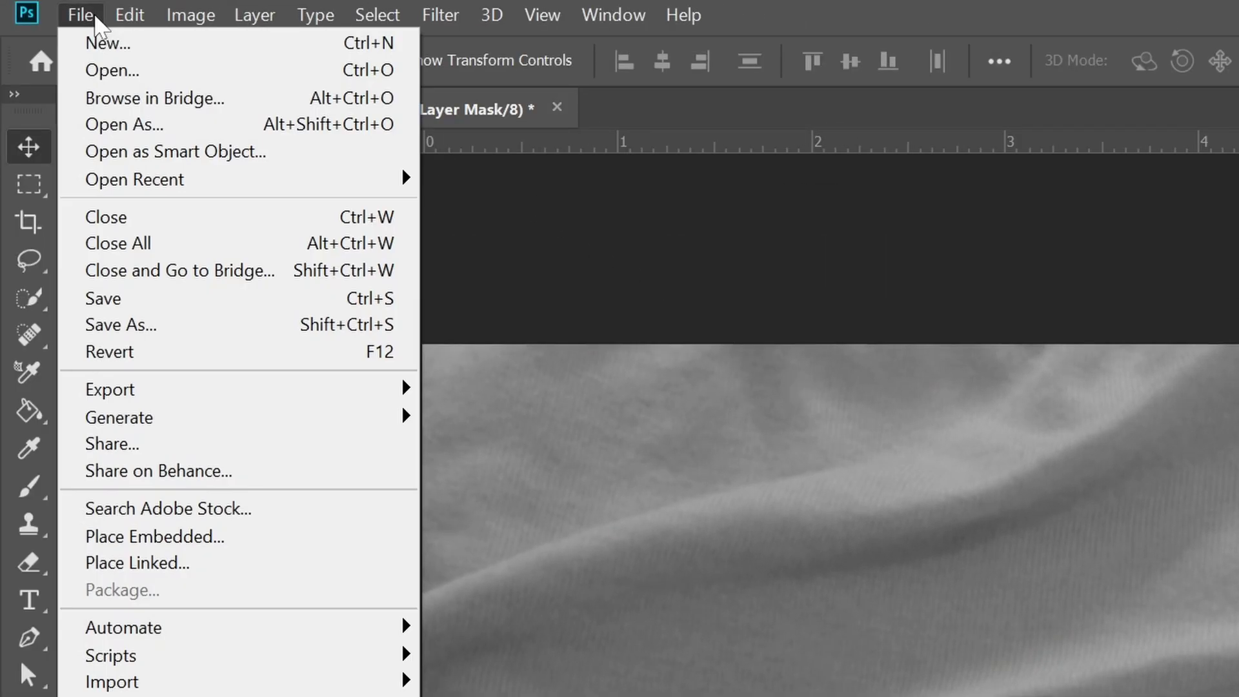
{"action": "left_click", "coordinate": [166, 335]}
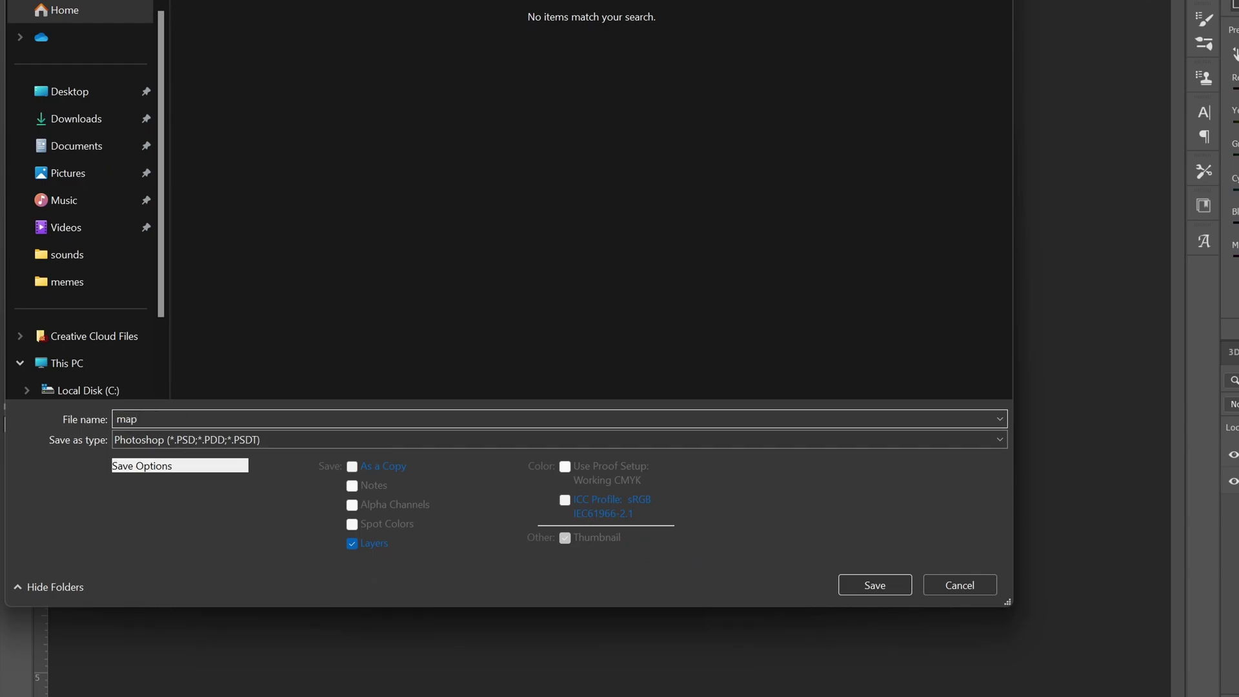
{"action": "left_click", "coordinate": [891, 584]}
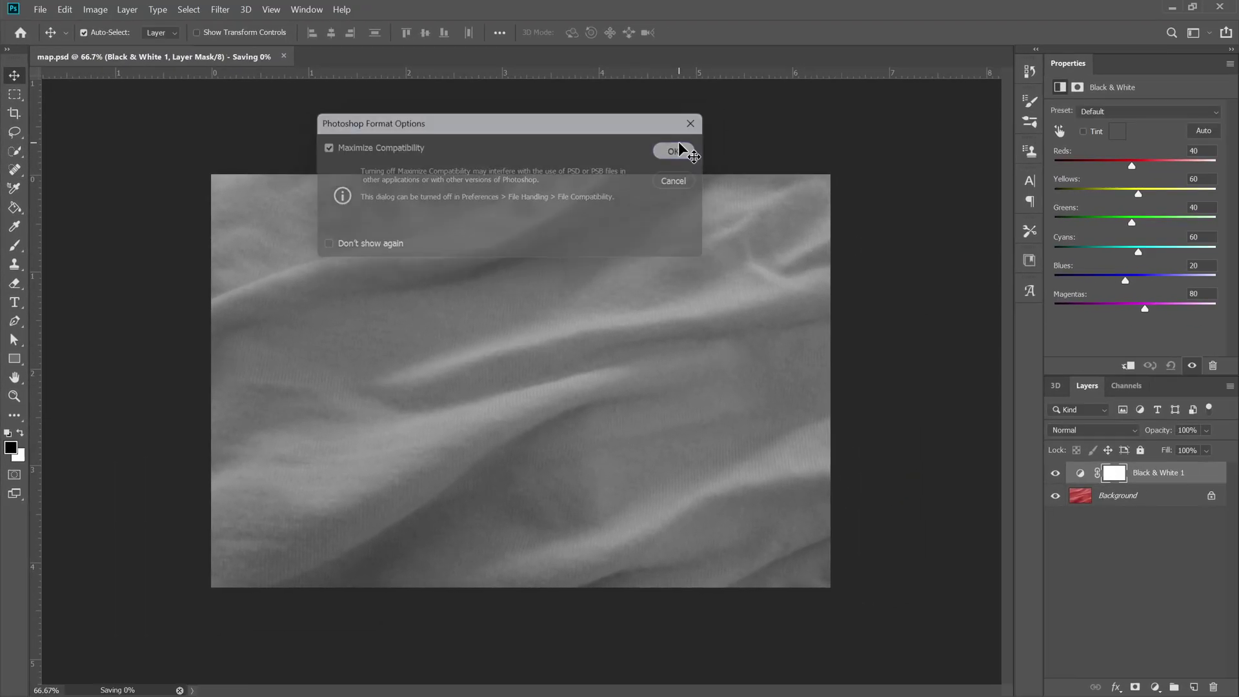
{"action": "left_click", "coordinate": [674, 151]}
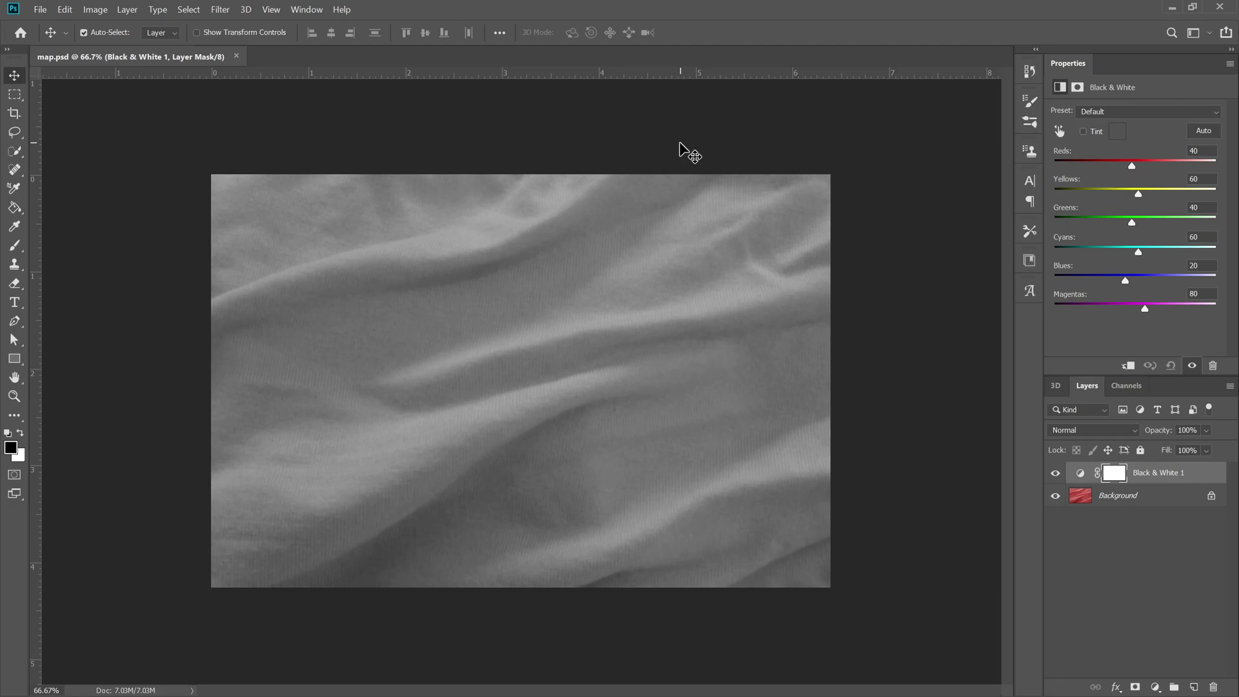
{"action": "key", "text": "ctrl+z"}
{"action": "key", "text": "ctrl+z"}
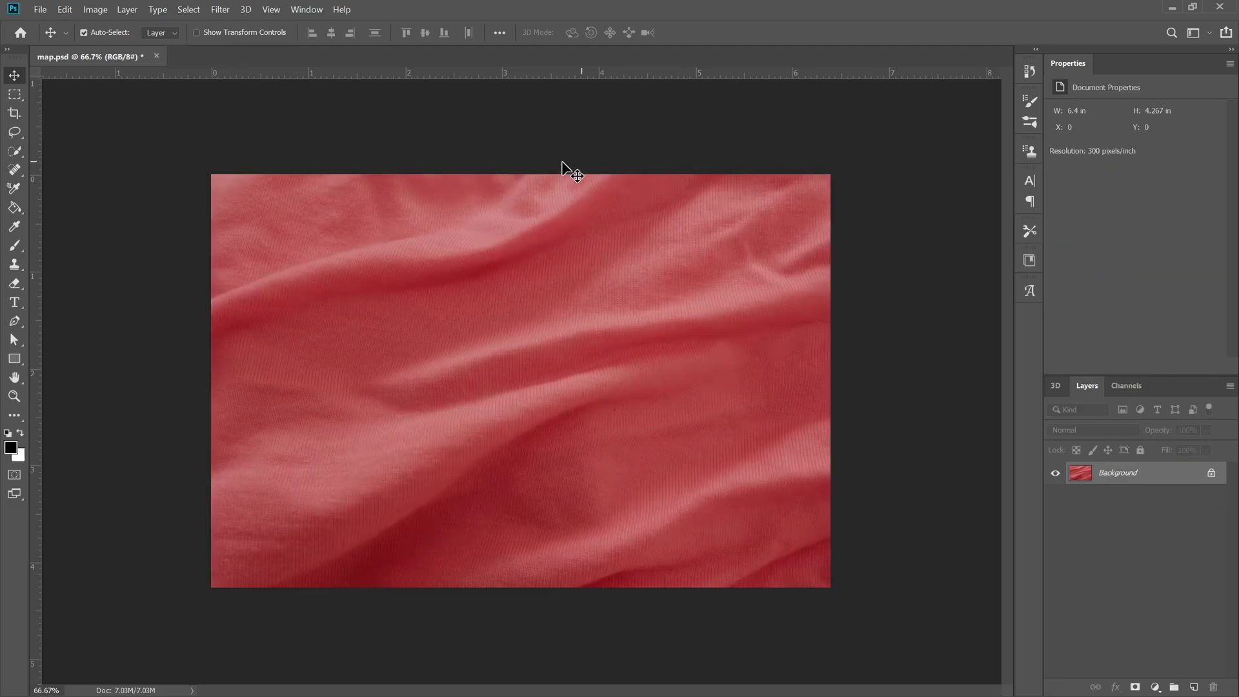
Add the text "EXPERT" and position it across the middle of the red fabric
{"action": "left_click", "coordinate": [373, 334]}
{"action": "type", "text": "EXPERT"}
{"action": "left_click_drag", "start_coordinate": [587, 275], "coordinate": [496, 362]}
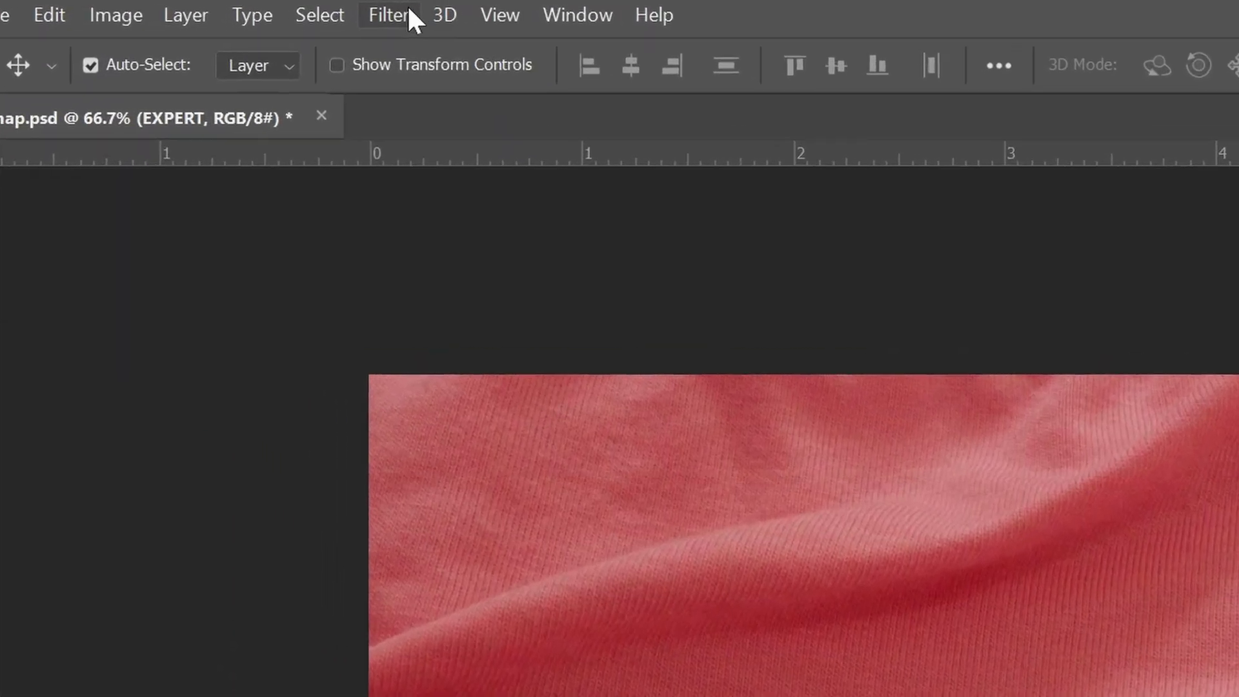
Convert the EXPERT text to a smart object and apply a Displace filter with horizontal and vertical scales of 20
{"action": "left_click", "coordinate": [395, 11]}
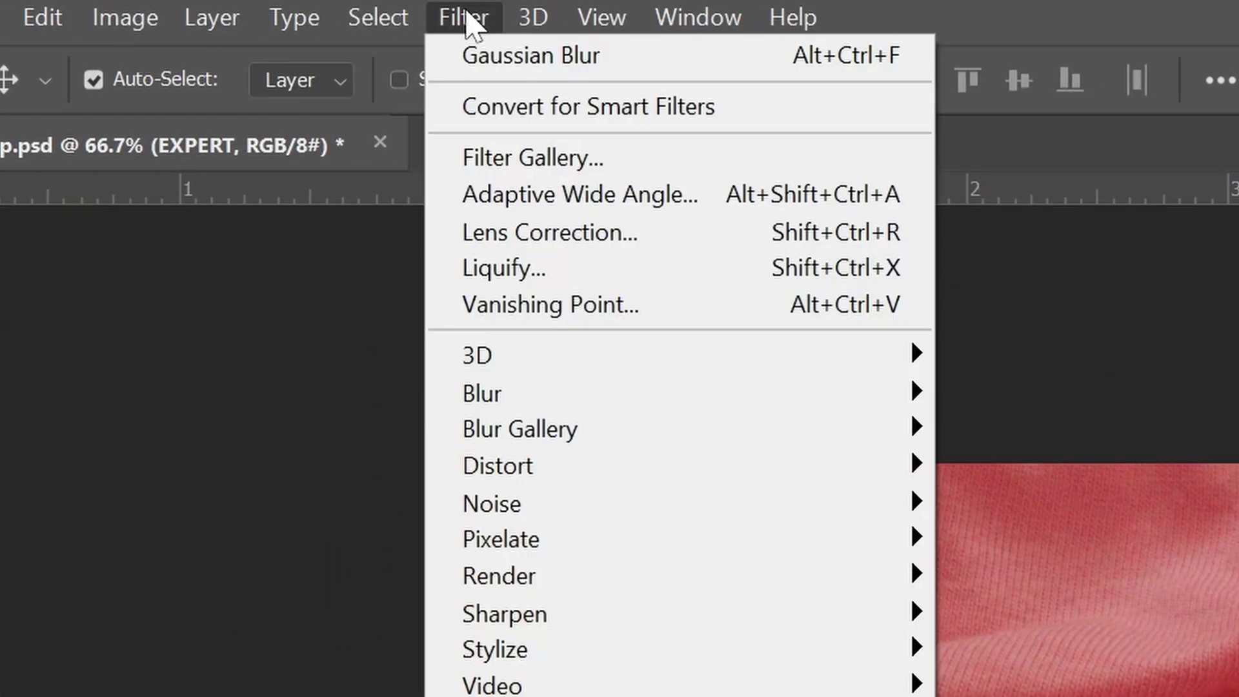
{"action": "mouse_move", "coordinate": [625, 466]}
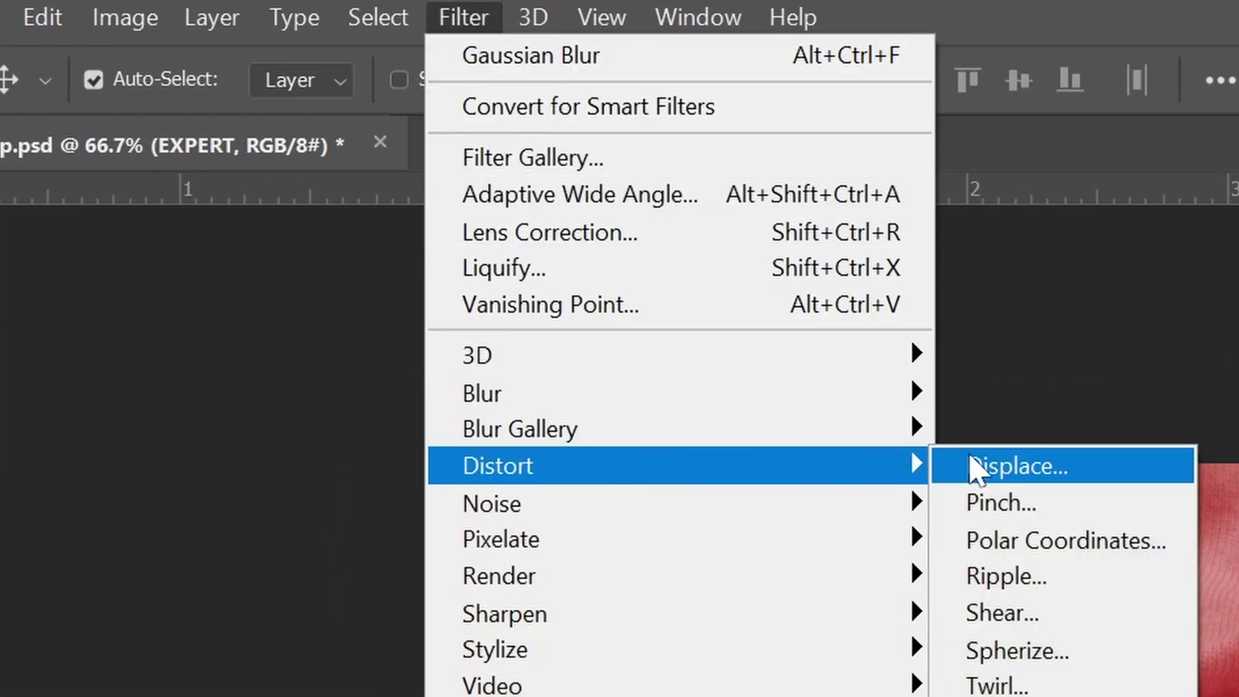
{"action": "left_click", "coordinate": [1085, 460]}
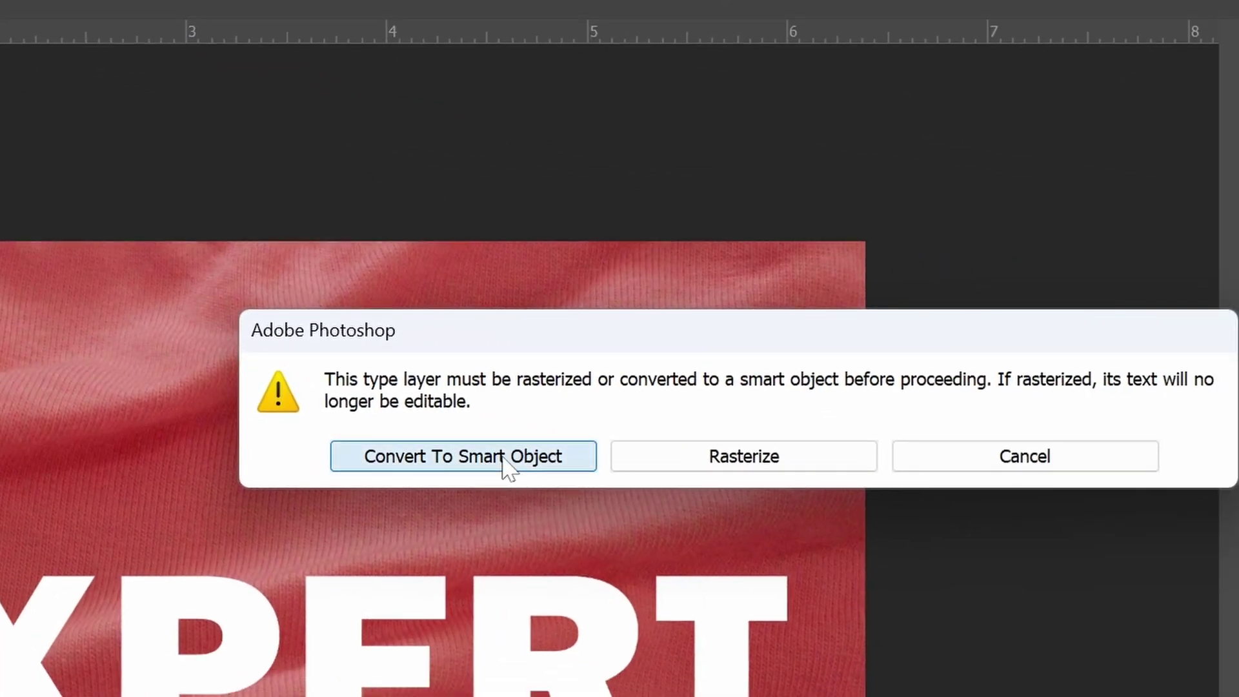
{"action": "left_click", "coordinate": [504, 463]}
{"action": "type", "text": "20"}
{"action": "double_click", "coordinate": [473, 371]}
{"action": "type", "text": "2"}
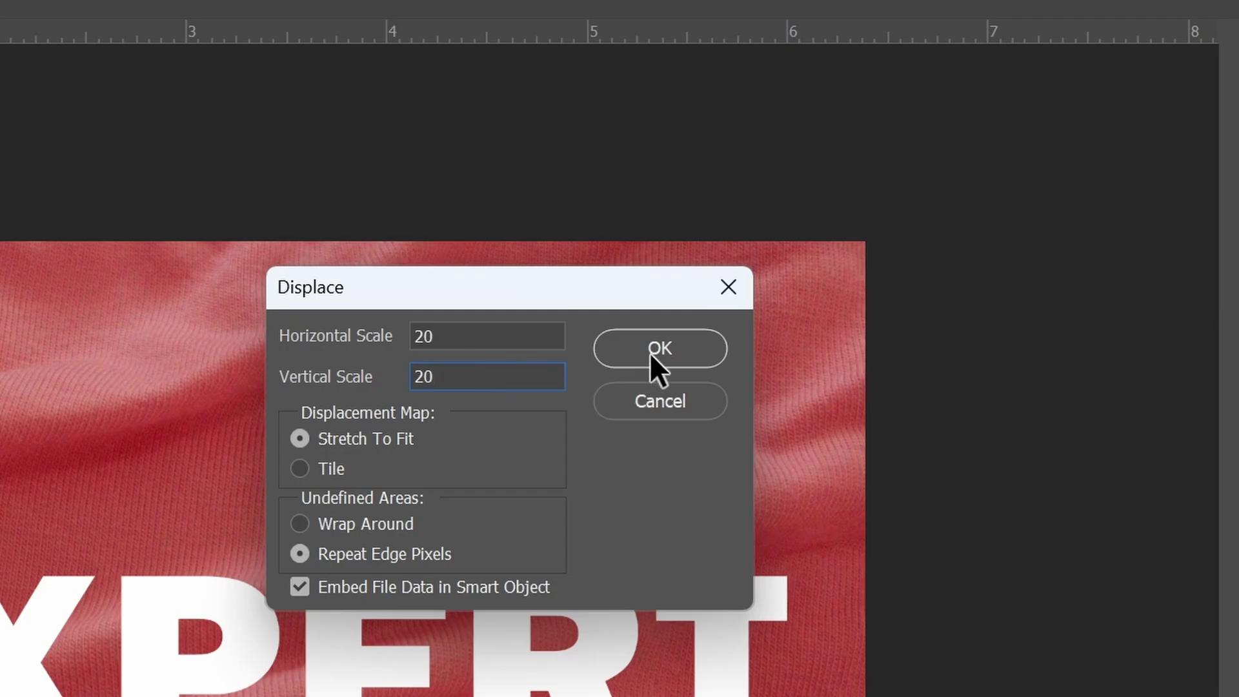
{"action": "left_click", "coordinate": [650, 354]}
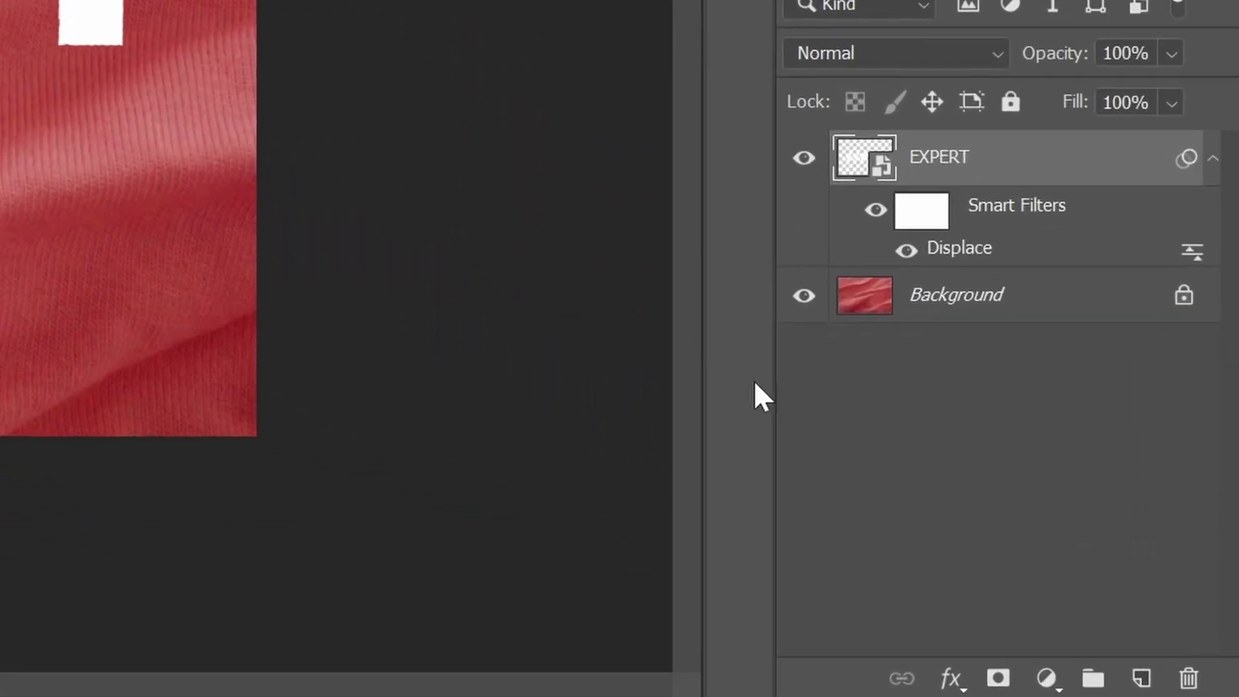
Blend the EXPERT text into the fabric by splitting the Underlying Layer Blend If sliders to 45/146 and 154/255
{"action": "left_click", "coordinate": [950, 678]}
{"action": "left_click", "coordinate": [1005, 322]}
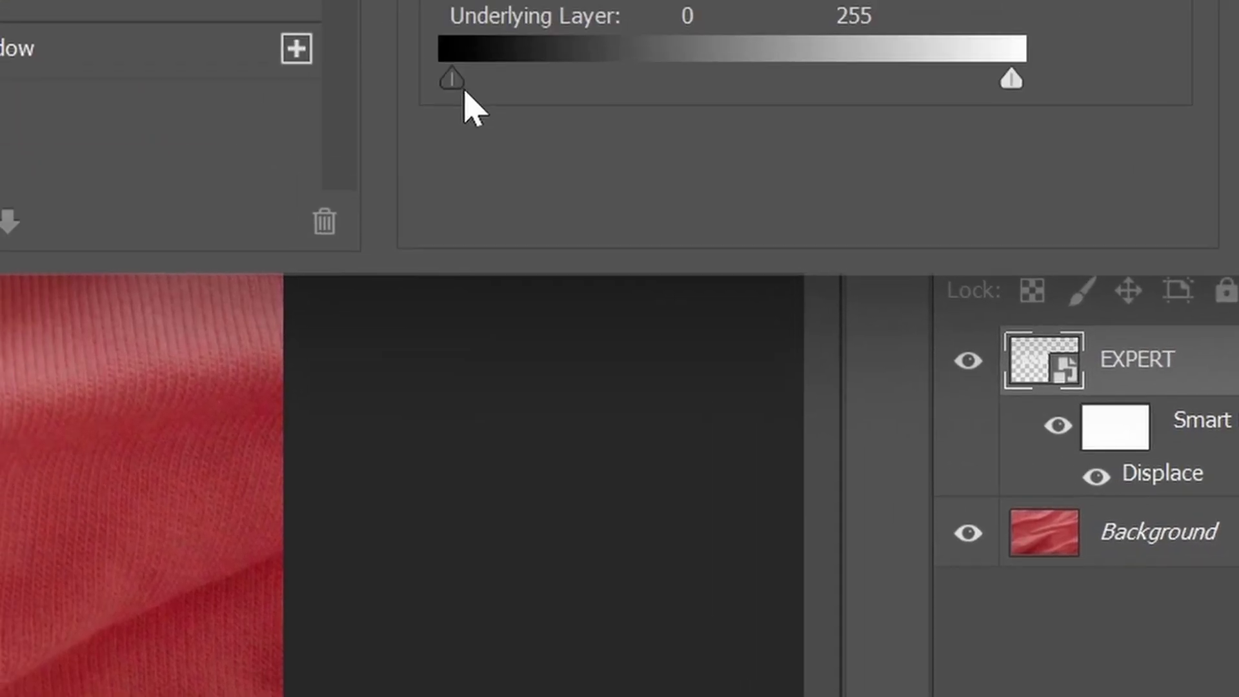
{"action": "left_click_drag", "start_coordinate": [576, 277], "coordinate": [891, 271]}
{"action": "left_click_drag", "start_coordinate": [1192, 285], "coordinate": [886, 274]}
{"action": "left_click_drag", "start_coordinate": [937, 310], "coordinate": [987, 308]}
{"action": "left_click_drag", "start_coordinate": [937, 310], "coordinate": [972, 308]}
{"action": "left_click_drag", "start_coordinate": [722, 309], "coordinate": [814, 303]}
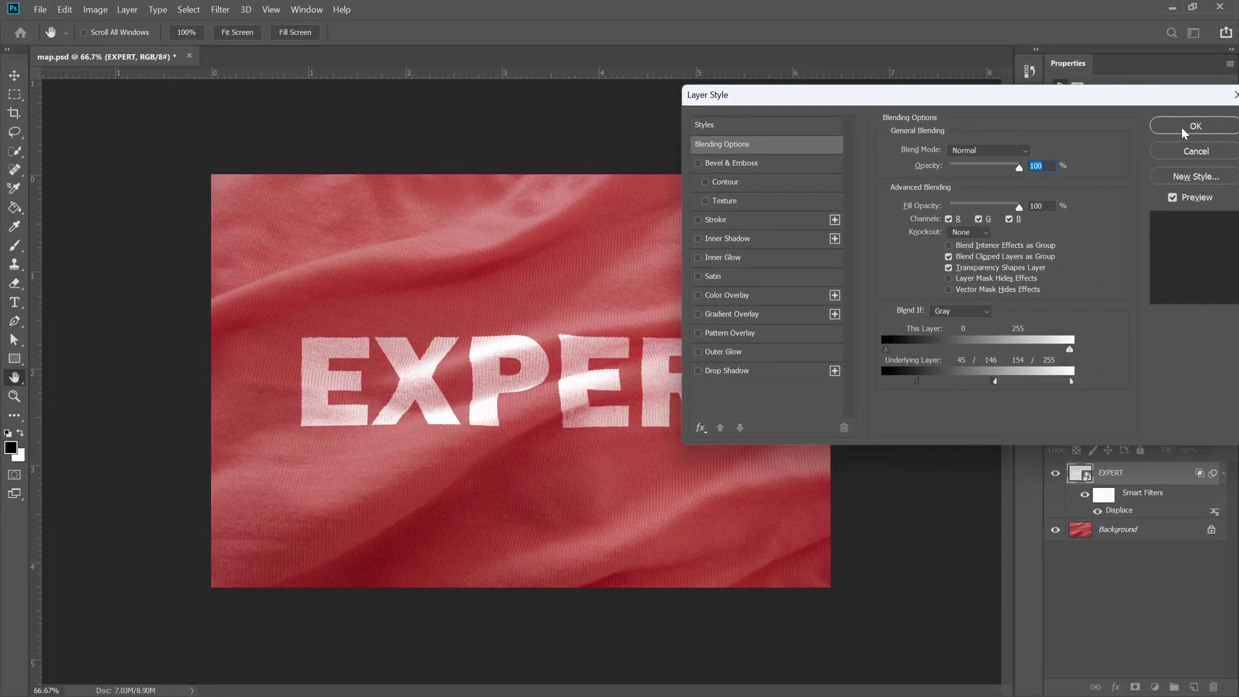
{"action": "left_click", "coordinate": [1181, 126]}
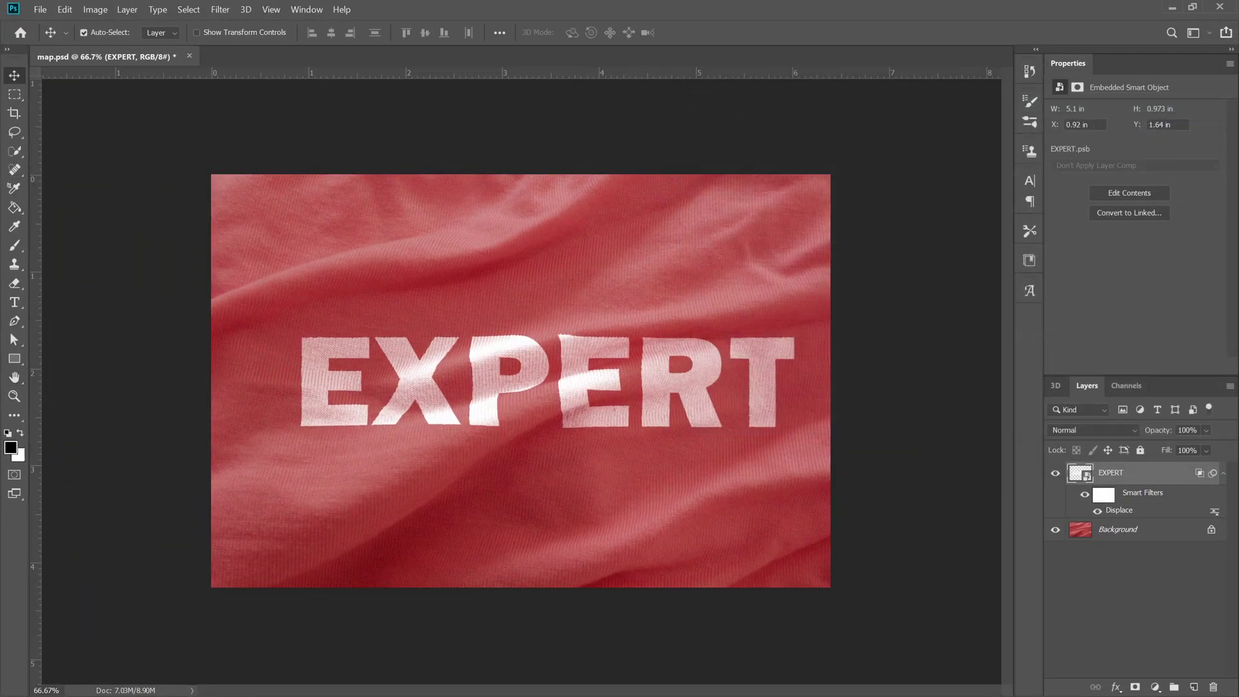